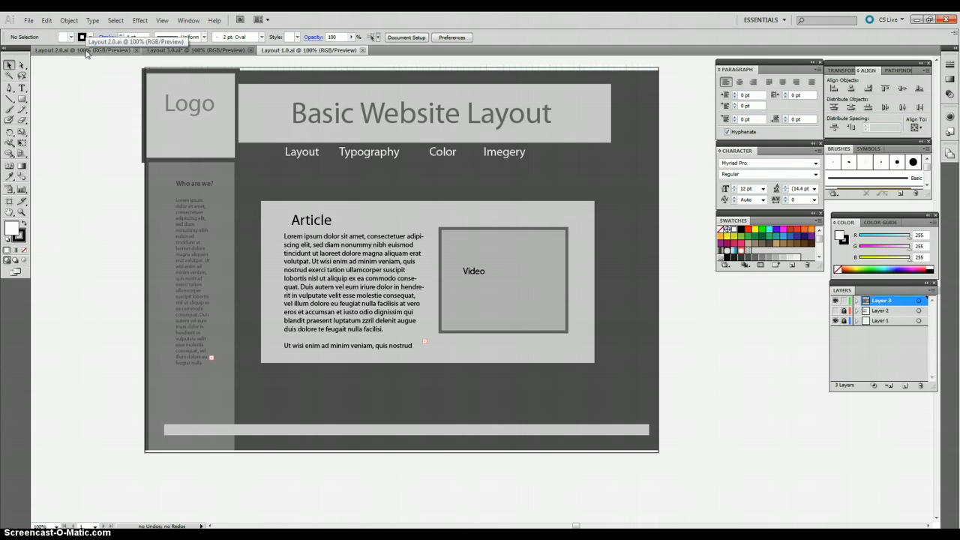
Review the Layout 2.0 and Layout 3.0 documents for comparison and return to Layout 1.0
{"action": "left_click", "coordinate": [86, 50]}
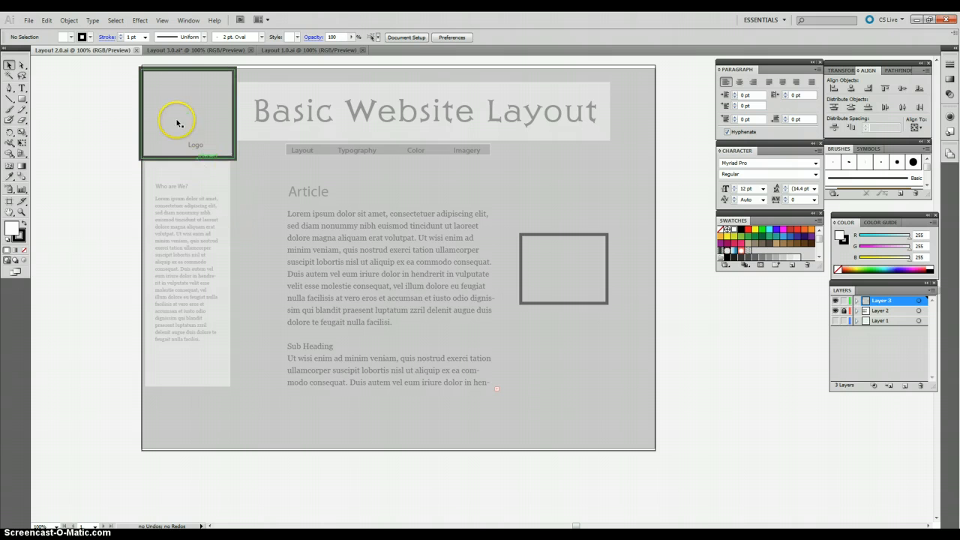
{"action": "left_click", "coordinate": [205, 51]}
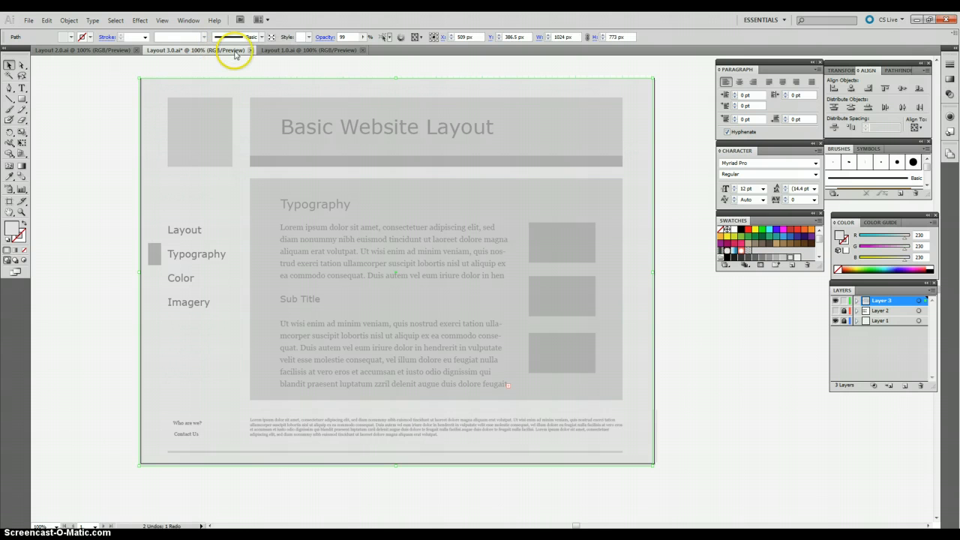
{"action": "left_click", "coordinate": [304, 50]}
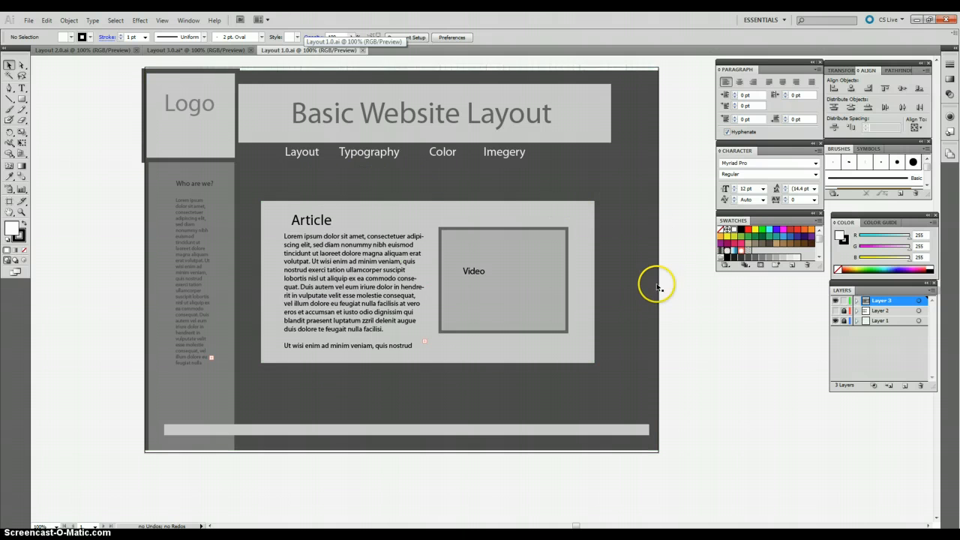
Fill the page background with RGB 230 gray and the "Basic Website Layout" title with RGB 153 gray
{"action": "left_click", "coordinate": [623, 248]}
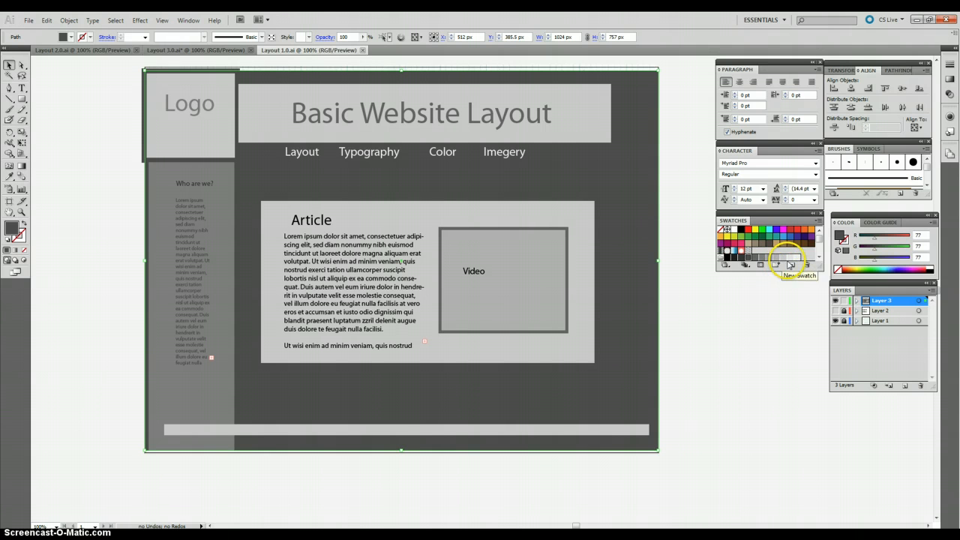
{"action": "left_click", "coordinate": [790, 258]}
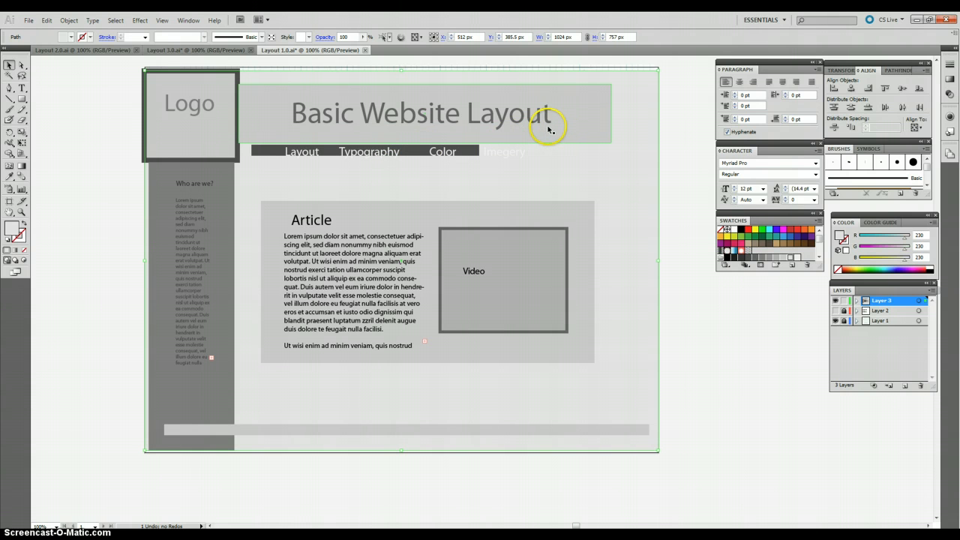
{"action": "left_click", "coordinate": [529, 114]}
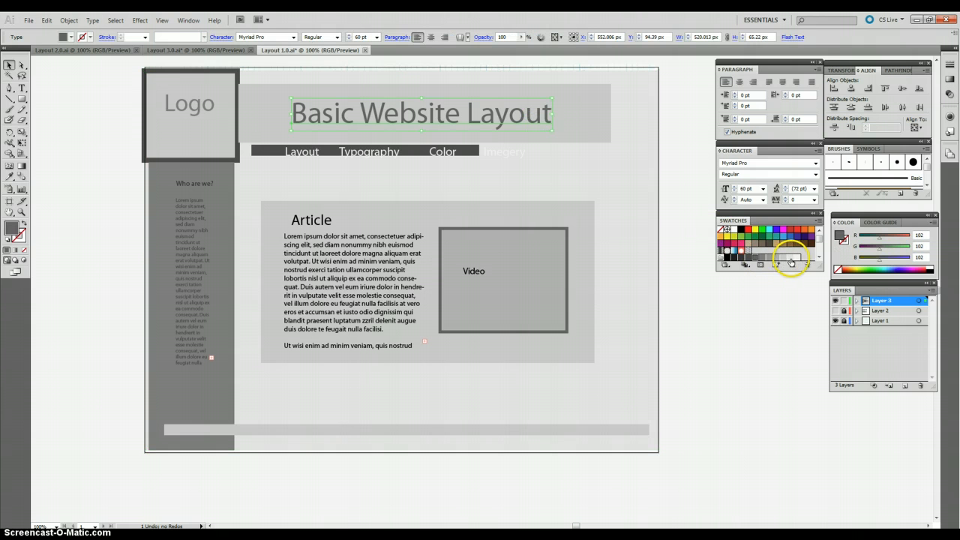
{"action": "left_click", "coordinate": [767, 258]}
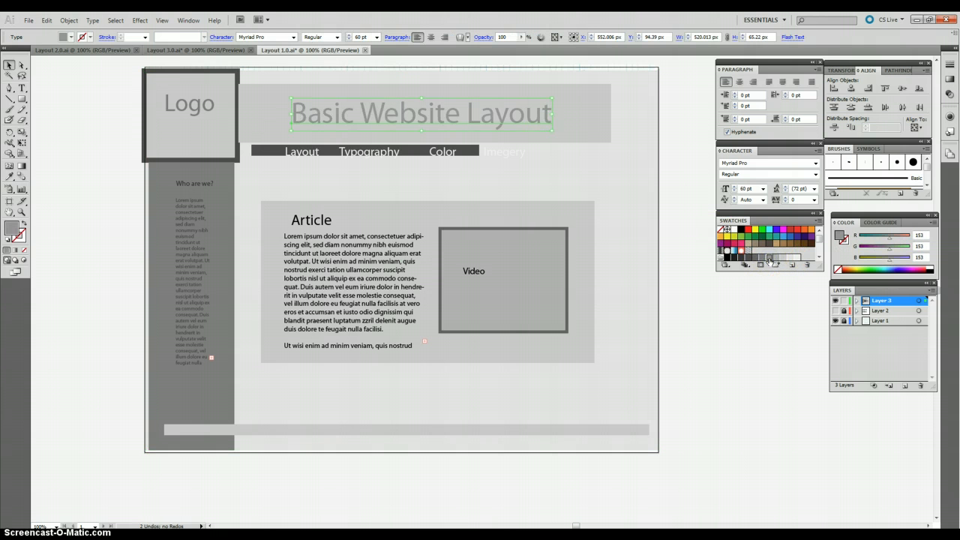
Recolor the navigation link text, trying RGB 204 gray before settling on RGB 179 gray
{"action": "left_click", "coordinate": [382, 153]}
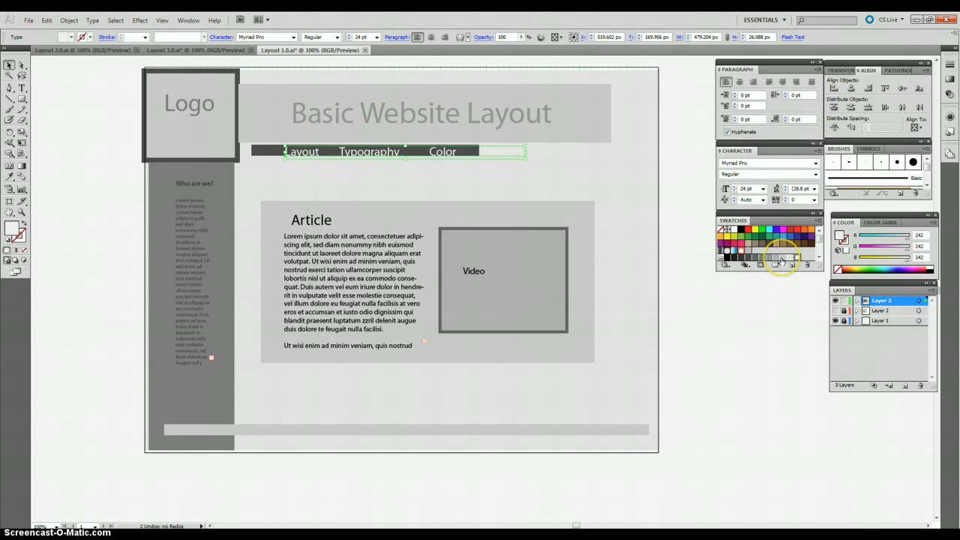
{"action": "left_click", "coordinate": [782, 258]}
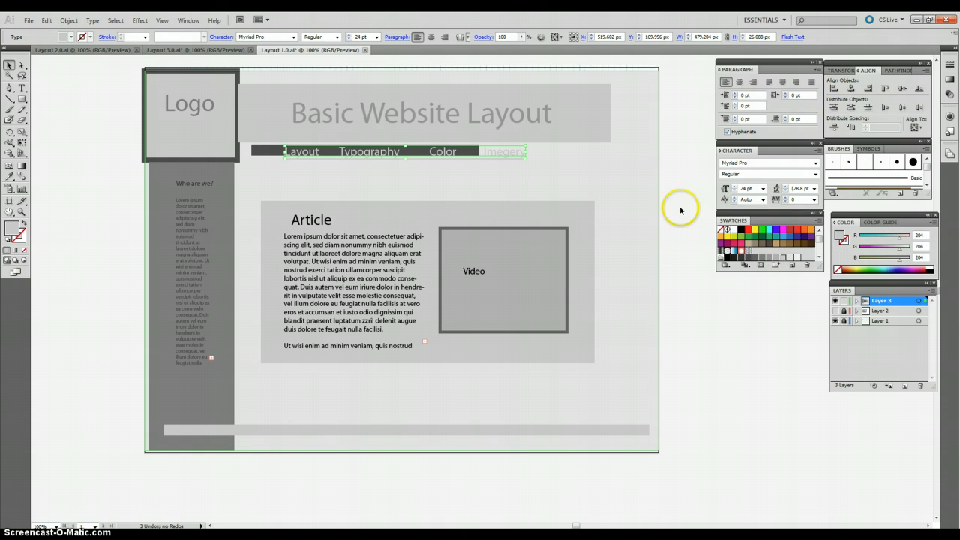
{"action": "left_click", "coordinate": [776, 260]}
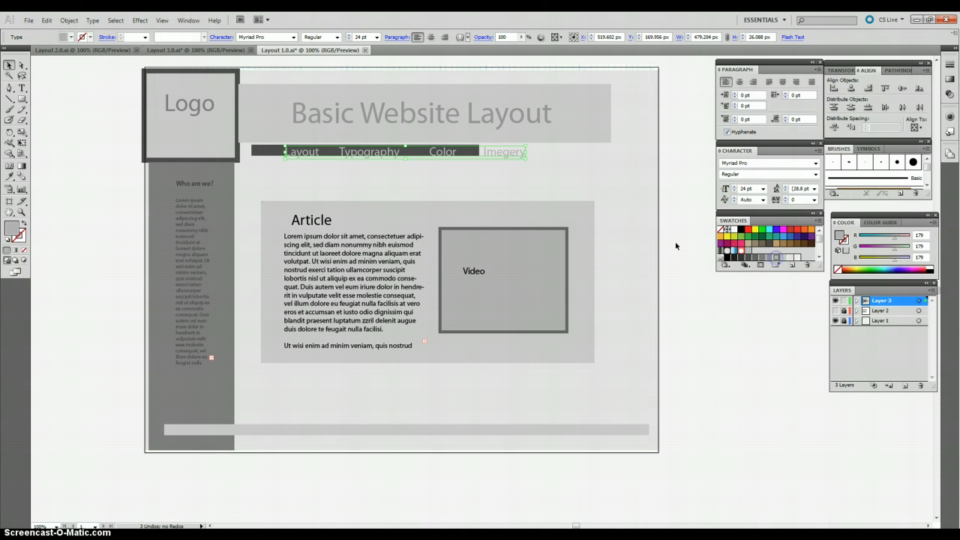
Try a very light gray stroke matching the page background on the logo box
{"action": "left_click", "coordinate": [204, 168]}
{"action": "left_click", "coordinate": [202, 159]}
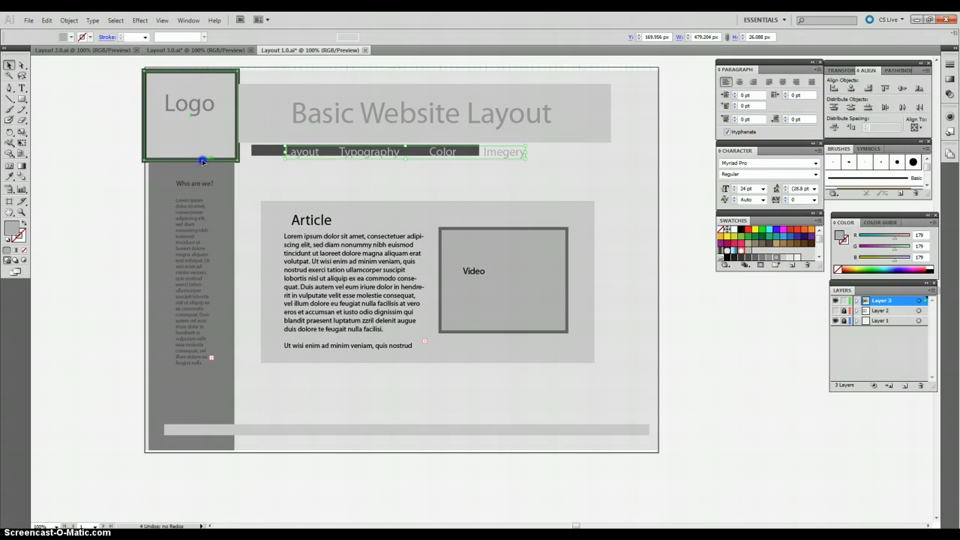
{"action": "left_click", "coordinate": [87, 37]}
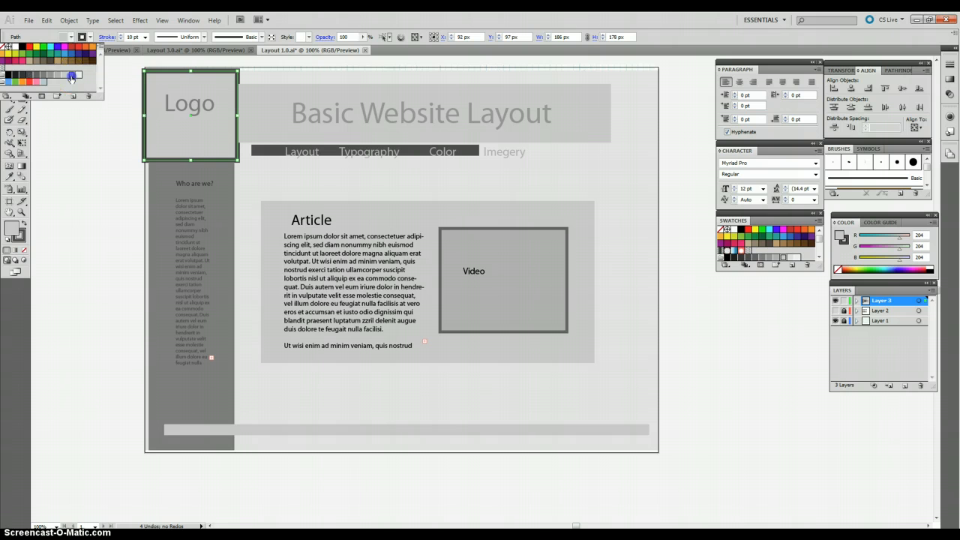
{"action": "left_click", "coordinate": [72, 75]}
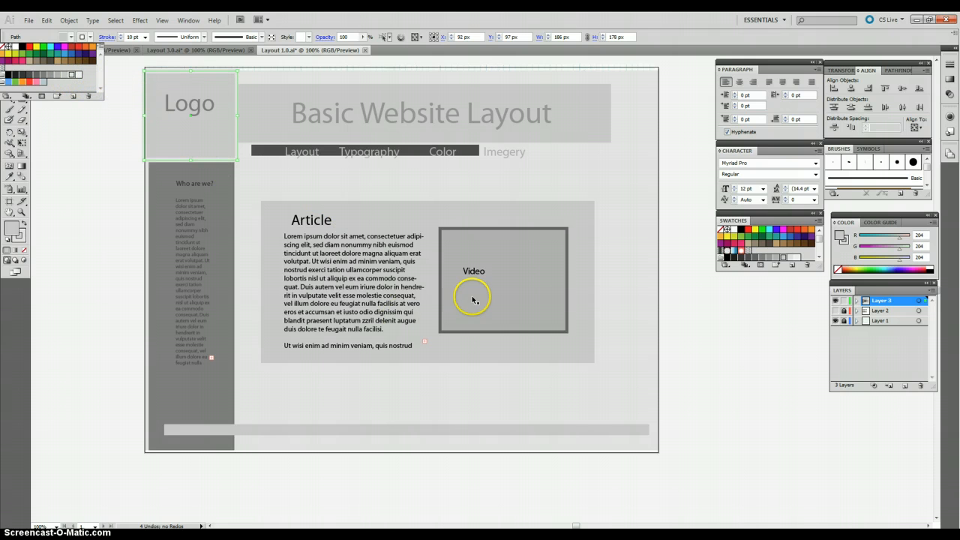
{"action": "left_click", "coordinate": [484, 315]}
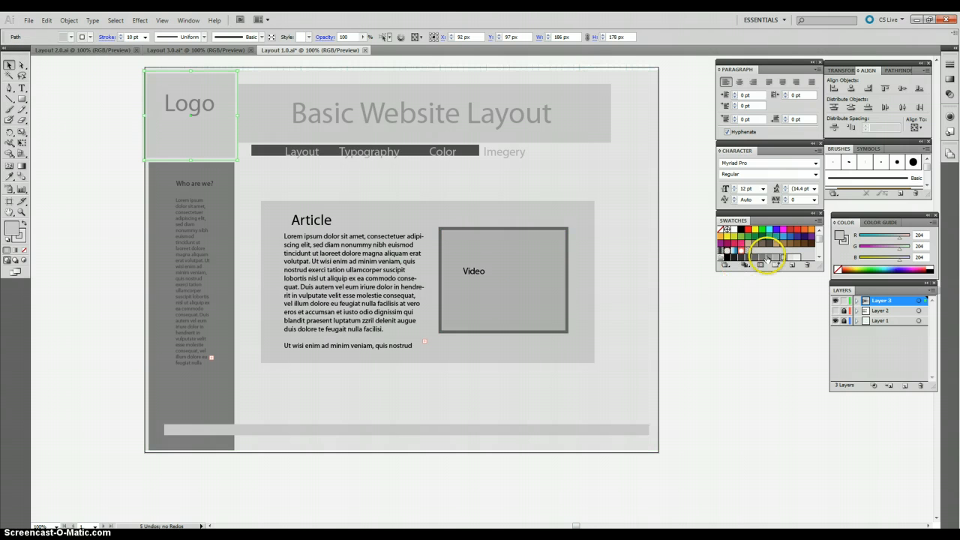
Undo the last swatch applied to the logo box's stroke
{"action": "left_click", "coordinate": [193, 162]}
{"action": "left_click", "coordinate": [485, 296]}
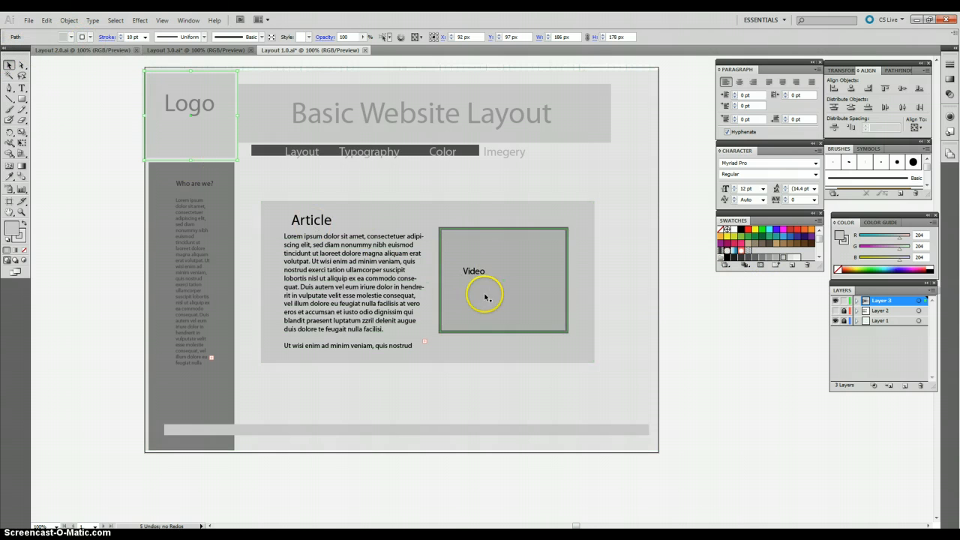
{"action": "double_click", "coordinate": [492, 299]}
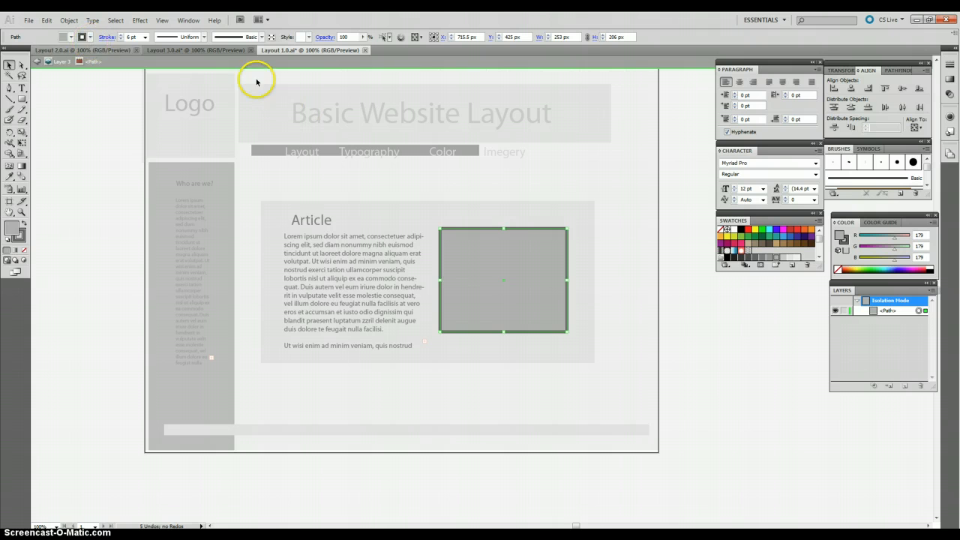
{"action": "left_click", "coordinate": [46, 20]}
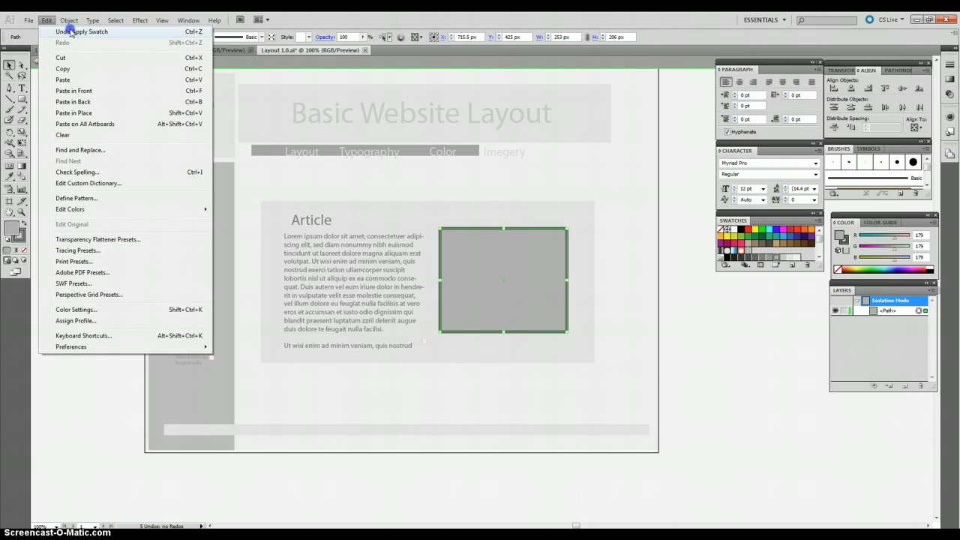
{"action": "left_click", "coordinate": [68, 31]}
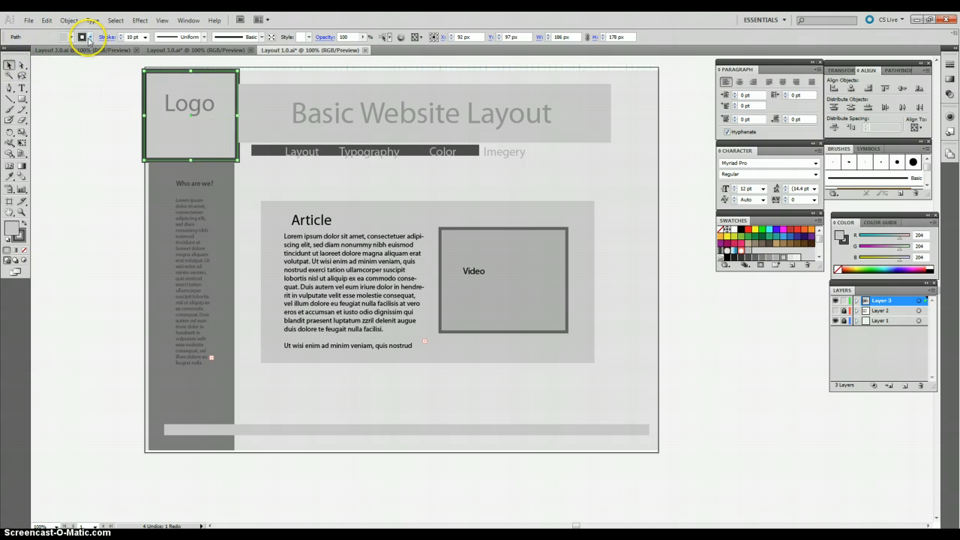
Set the logo box's stroke to light gray matching its fill and the video box's stroke to the page background's lighter gray
{"action": "left_click", "coordinate": [89, 37]}
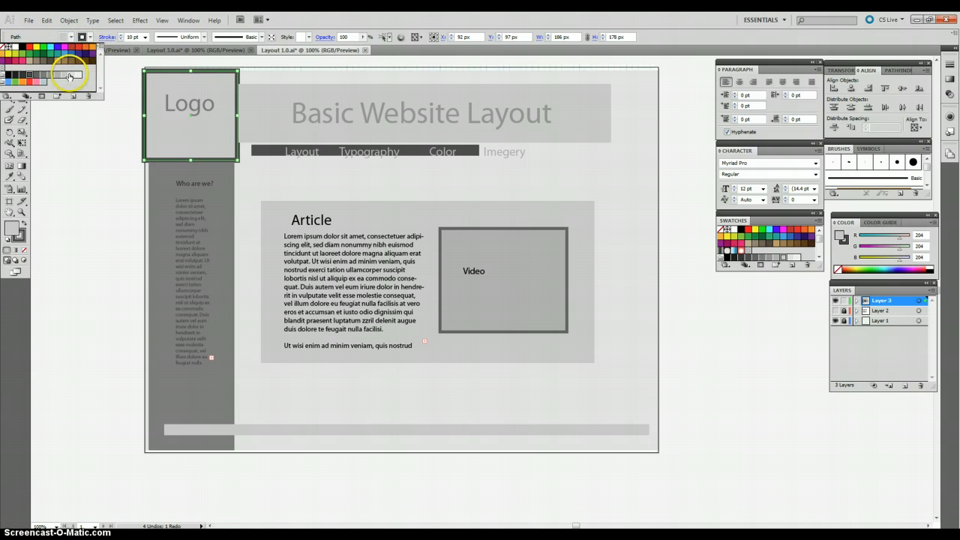
{"action": "left_click", "coordinate": [66, 77]}
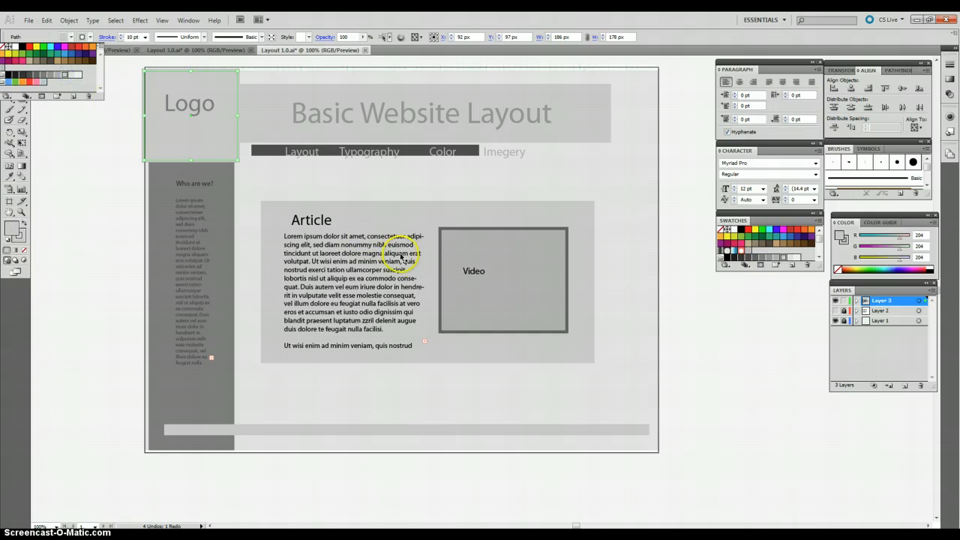
{"action": "left_click", "coordinate": [481, 228]}
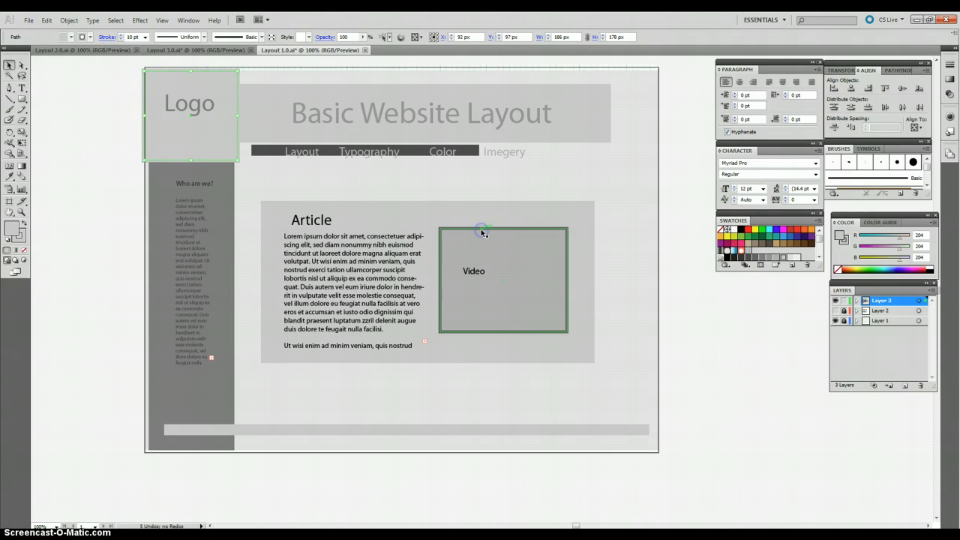
{"action": "left_click", "coordinate": [488, 228]}
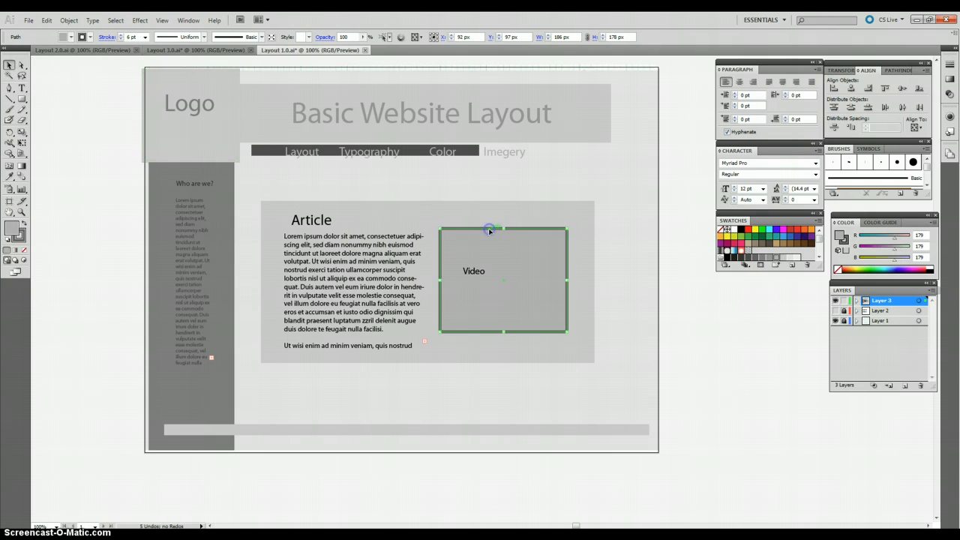
{"action": "left_click", "coordinate": [81, 36]}
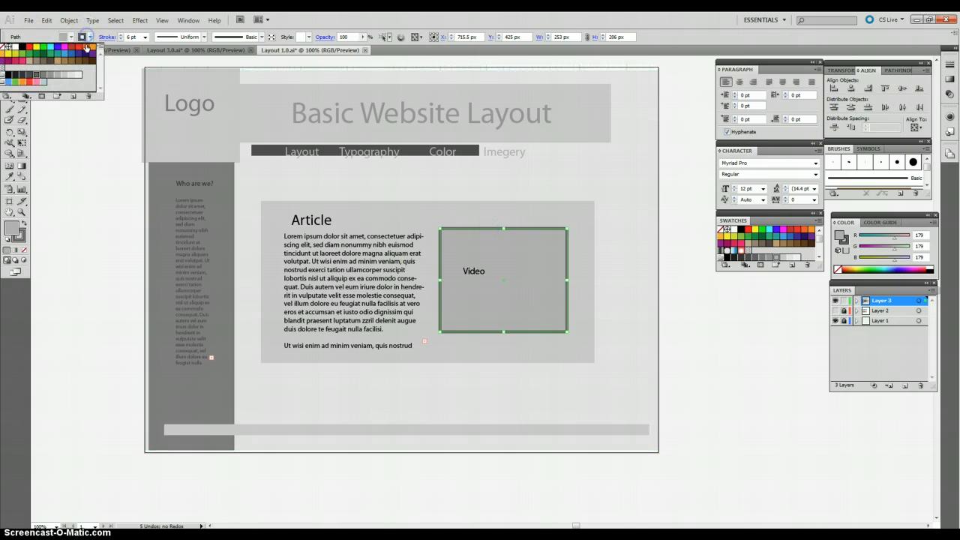
{"action": "left_click", "coordinate": [73, 76]}
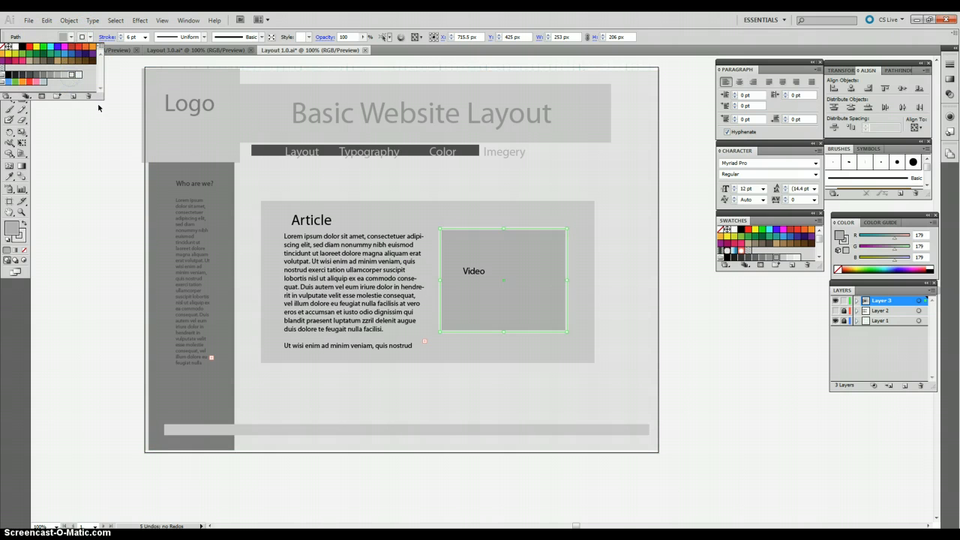
Fill the "Who are we?" sidebar rectangle with RGB 230 gray to match the page background
{"action": "left_click", "coordinate": [220, 312]}
{"action": "left_click", "coordinate": [220, 311]}
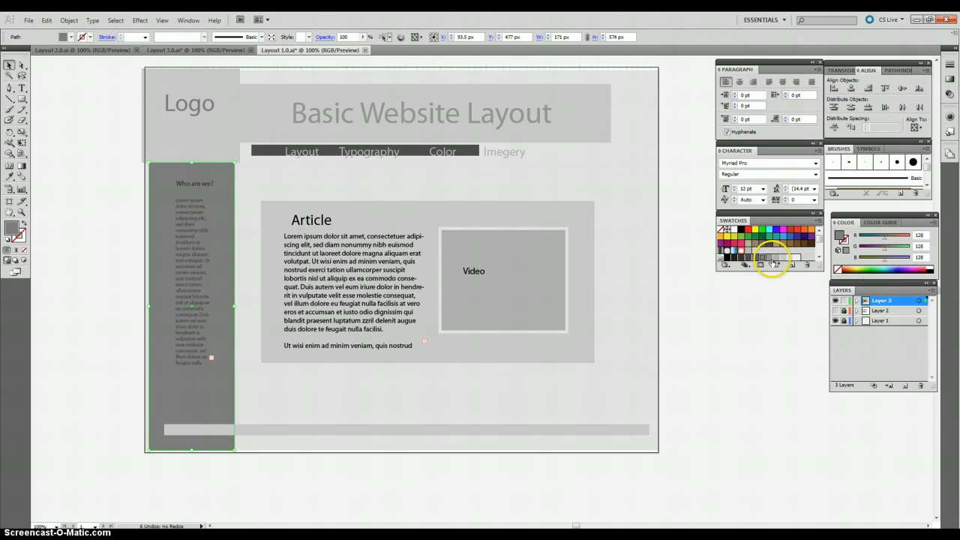
{"action": "left_click", "coordinate": [790, 258]}
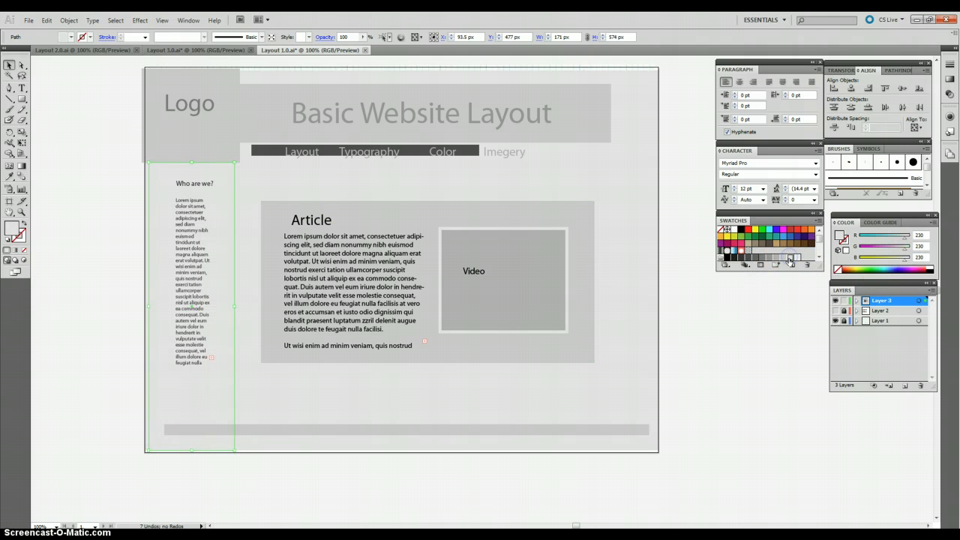
Move the header rectangle behind the title about 31 px to the right, away from the logo box
{"action": "left_click", "coordinate": [261, 185]}
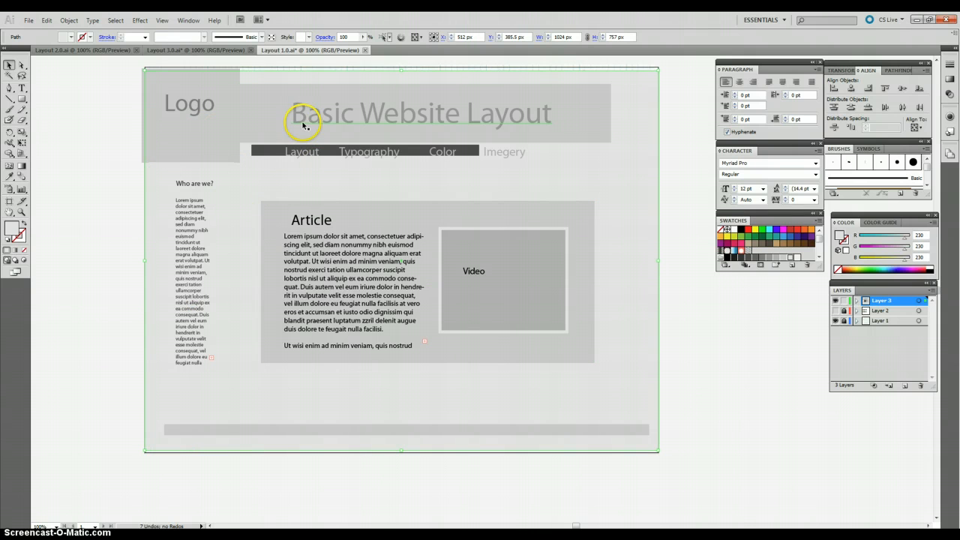
{"action": "left_click", "coordinate": [269, 117]}
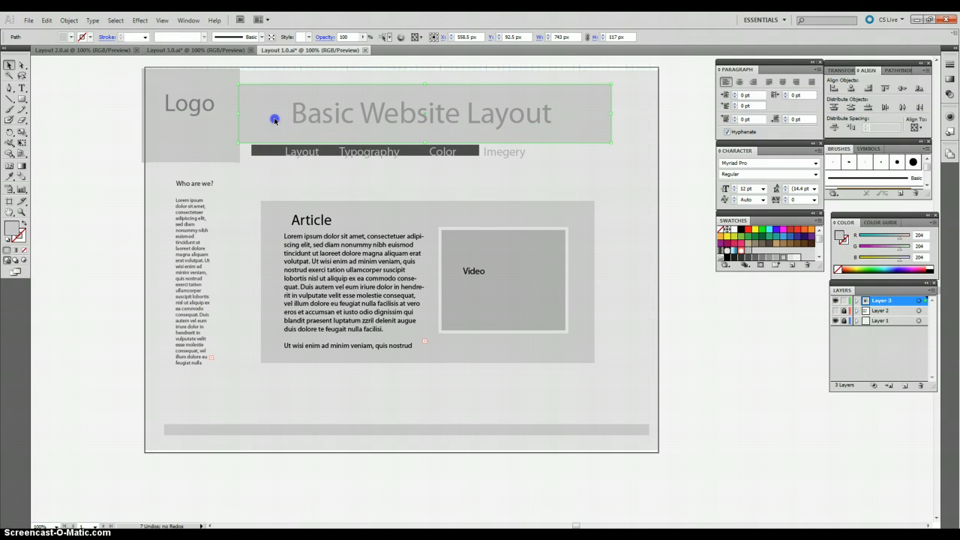
{"action": "left_click_drag", "start_coordinate": [275, 119], "coordinate": [289, 119]}
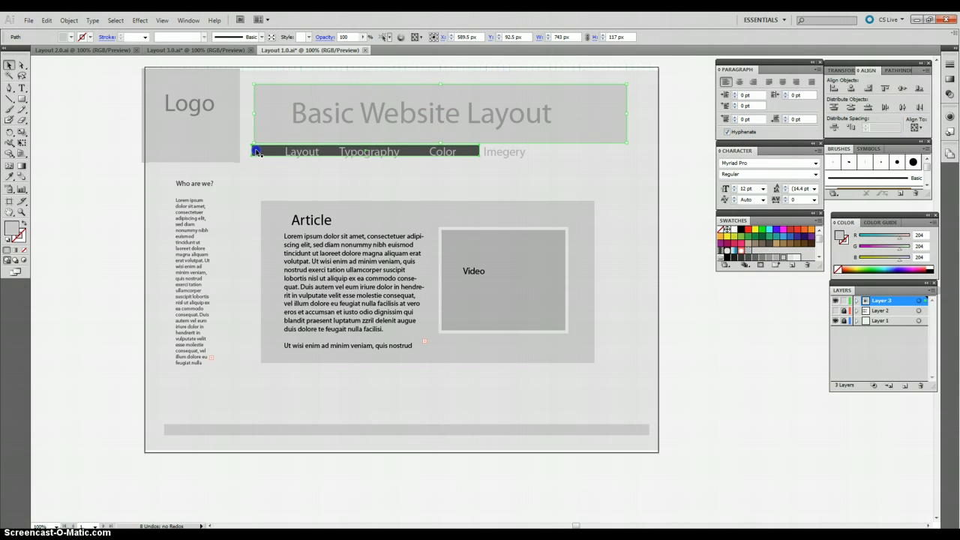
Align the dark navigation bar's left edge with the header rectangle and widen the bar to 743 px
{"action": "left_click_drag", "start_coordinate": [256, 153], "coordinate": [261, 152]}
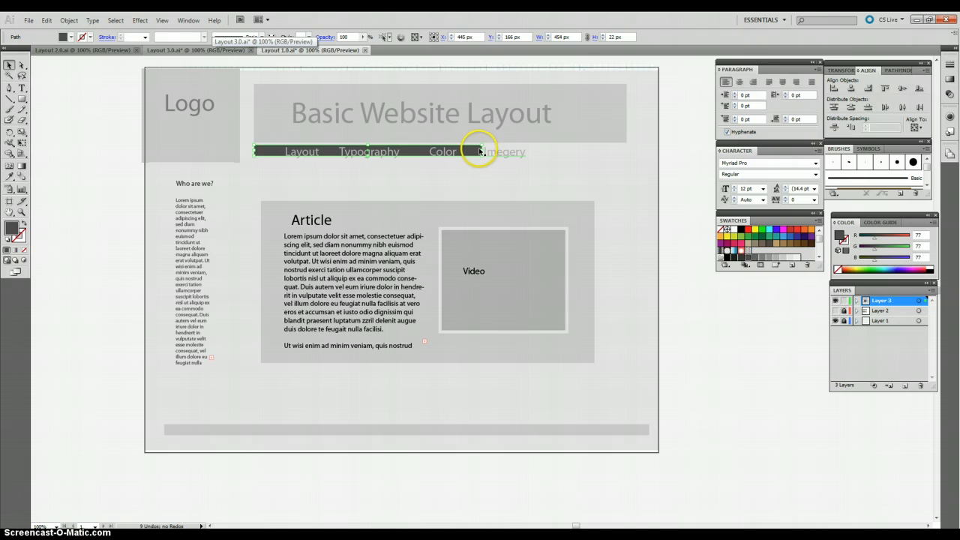
{"action": "left_click_drag", "start_coordinate": [482, 151], "coordinate": [621, 151]}
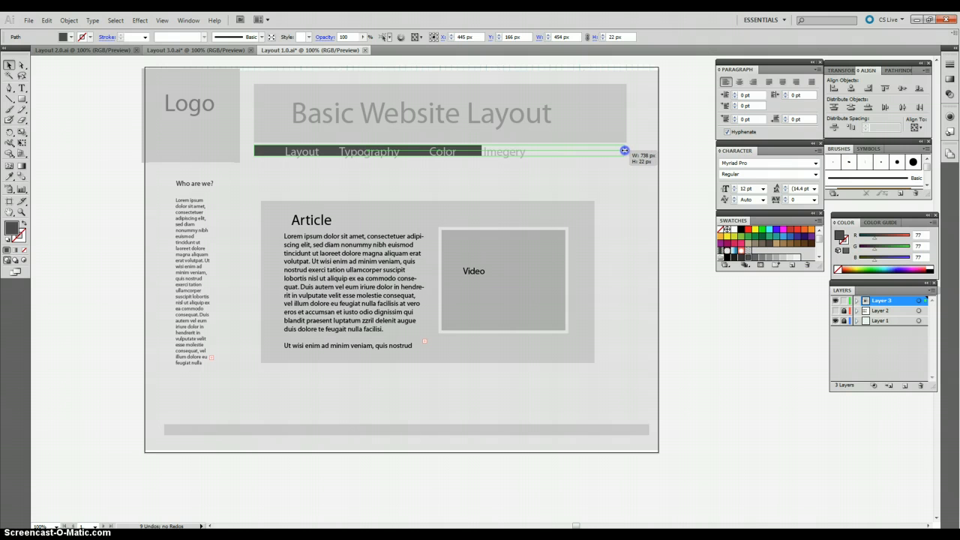
{"action": "left_click_drag", "start_coordinate": [625, 151], "coordinate": [626, 151]}
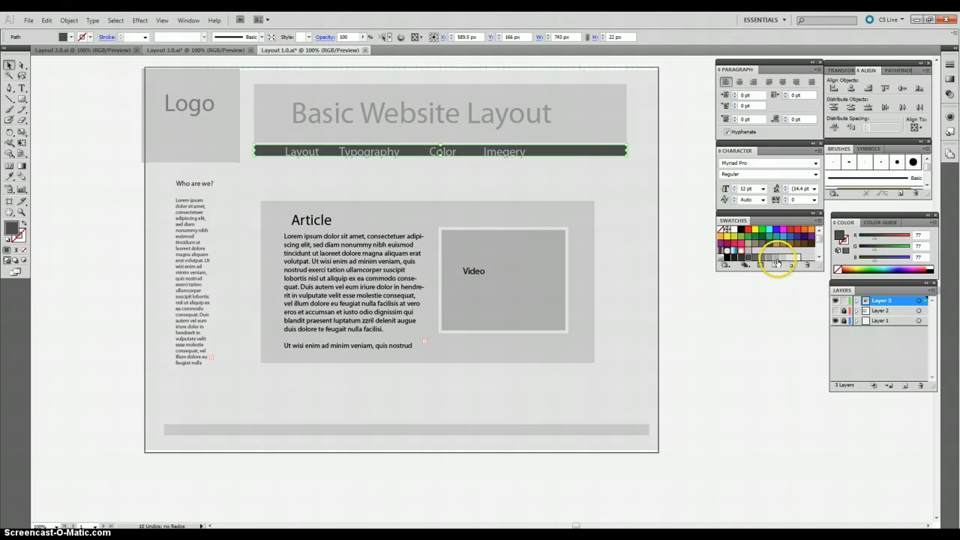
Fill the navigation bar with RGB 179 gray and nudge it up to Y 163 px against the header
{"action": "left_click", "coordinate": [775, 258]}
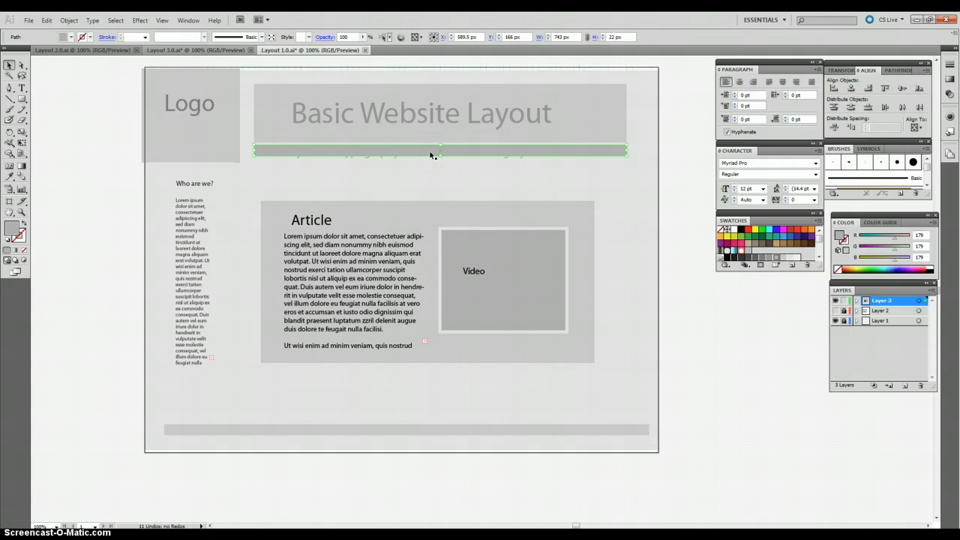
{"action": "key", "text": "Up"}
{"action": "key", "text": "Up"}
{"action": "key", "text": "Up"}
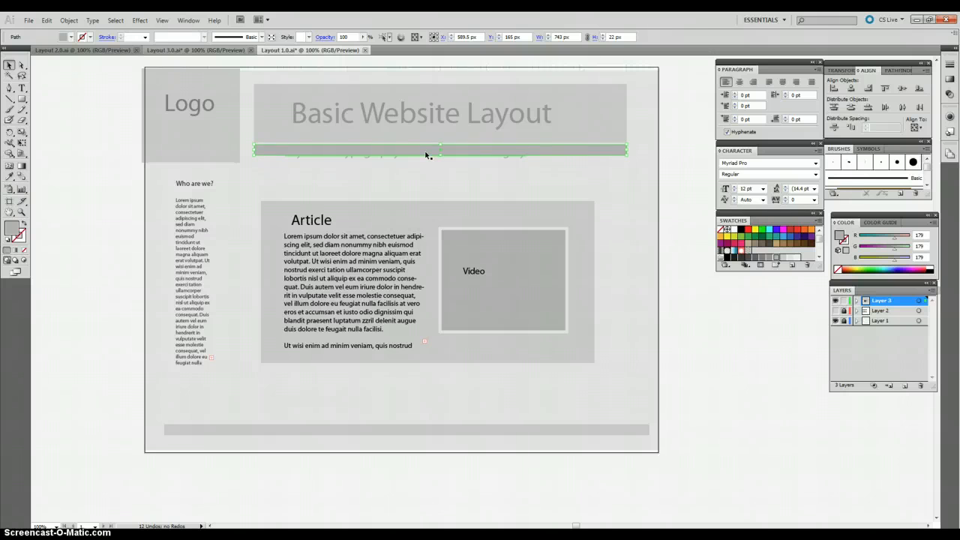
{"action": "left_click", "coordinate": [423, 153]}
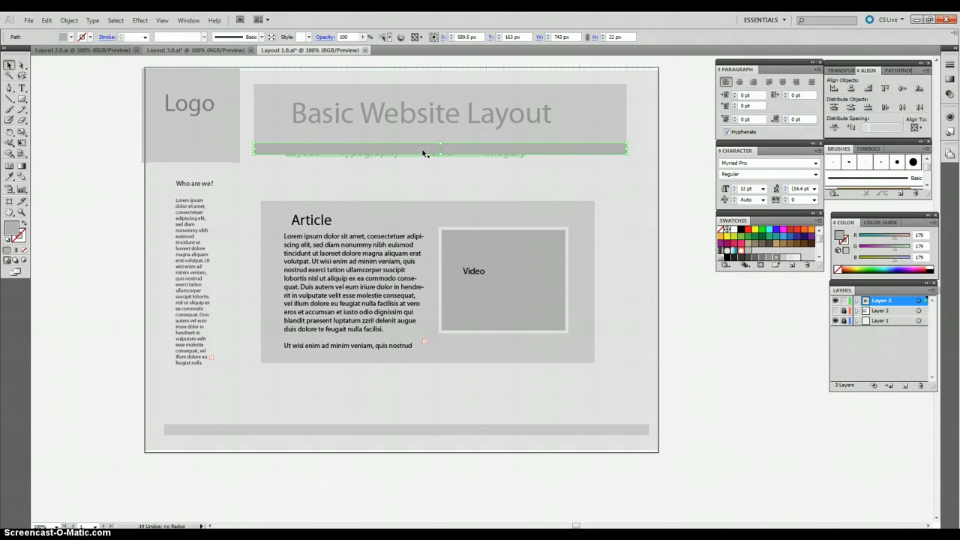
Move the navigation link text down into the gap below the header and place the navigation bar against the header at Y 162 px
{"action": "left_click", "coordinate": [367, 157]}
{"action": "left_click_drag", "start_coordinate": [367, 157], "coordinate": [367, 174]}
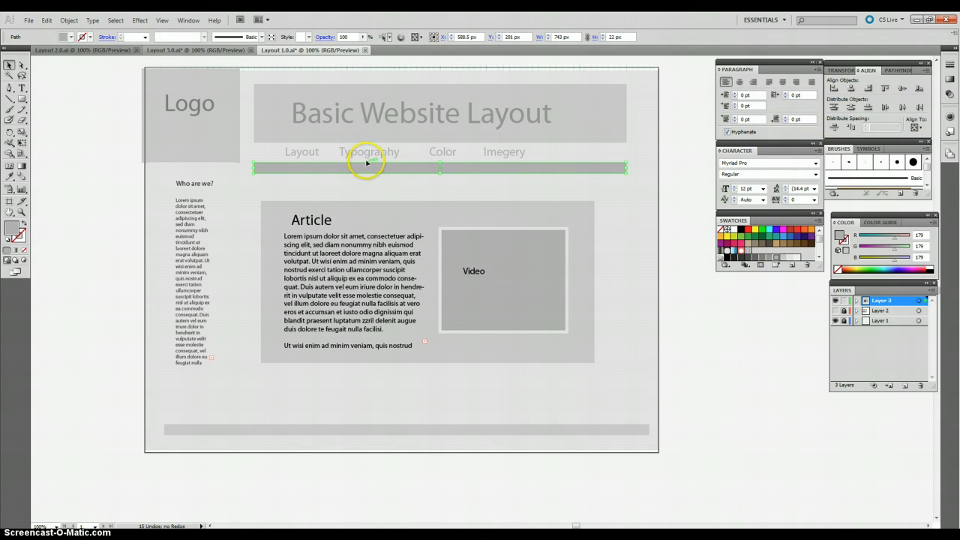
{"action": "left_click", "coordinate": [367, 155]}
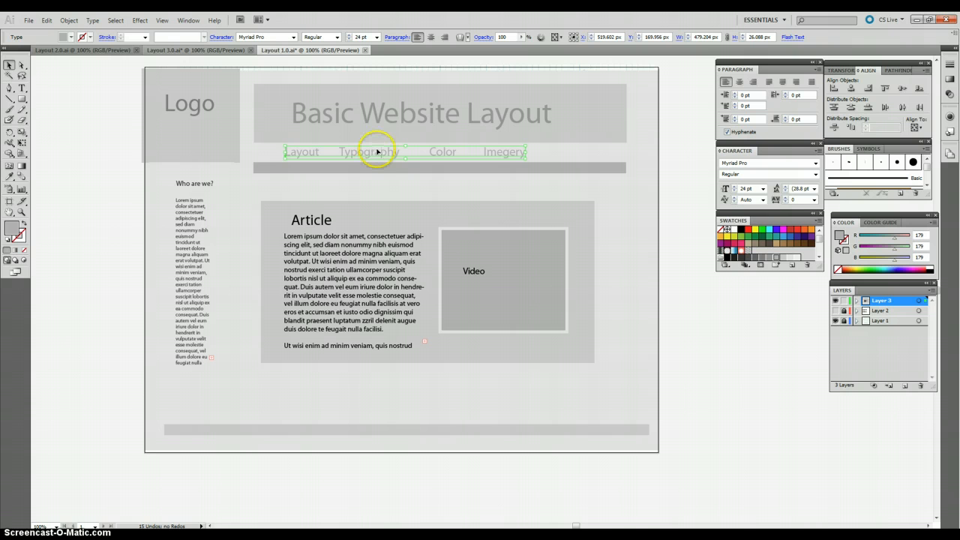
{"action": "mouse_move", "coordinate": [378, 151]}
{"action": "left_mouse_down"}
{"action": "mouse_move", "coordinate": [375, 179]}
{"action": "mouse_move", "coordinate": [375, 153]}
{"action": "left_mouse_up"}
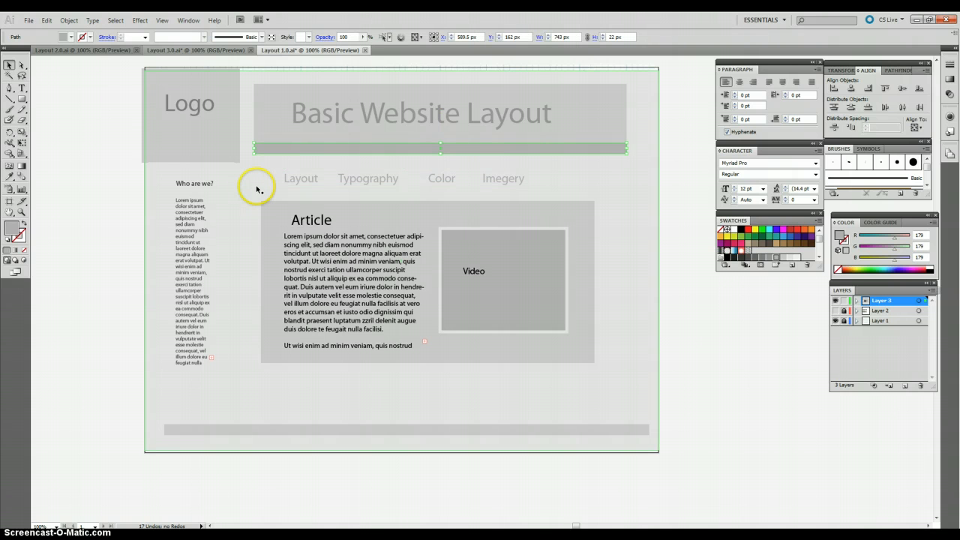
Copy the lorem ipsum paragraph under "Who are we?" and try to start a text area below the article box
{"action": "left_click", "coordinate": [200, 244]}
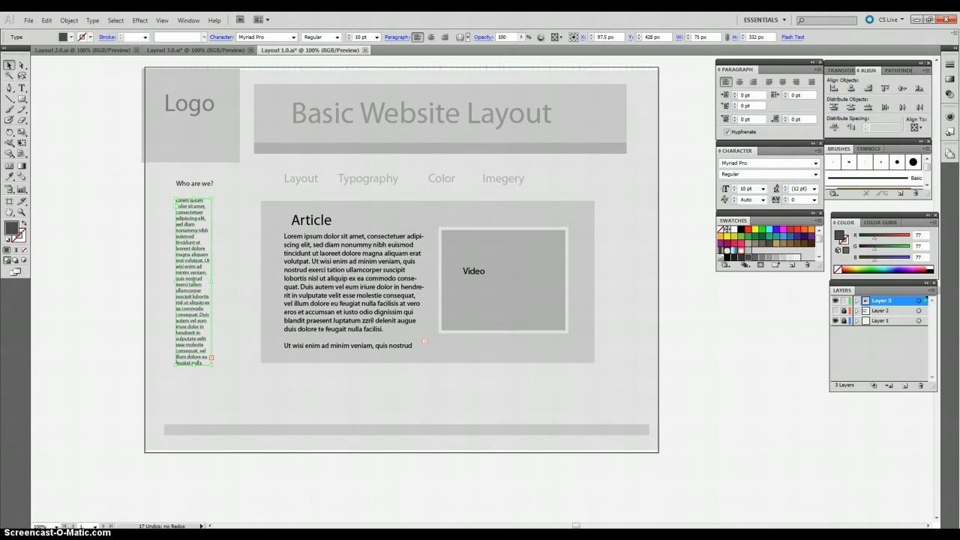
{"action": "left_click", "coordinate": [21, 88]}
{"action": "left_click", "coordinate": [239, 391]}
{"action": "mouse_move", "coordinate": [239, 391]}
{"action": "left_mouse_down"}
{"action": "mouse_move", "coordinate": [240, 408]}
{"action": "mouse_move", "coordinate": [280, 410]}
{"action": "left_mouse_up"}
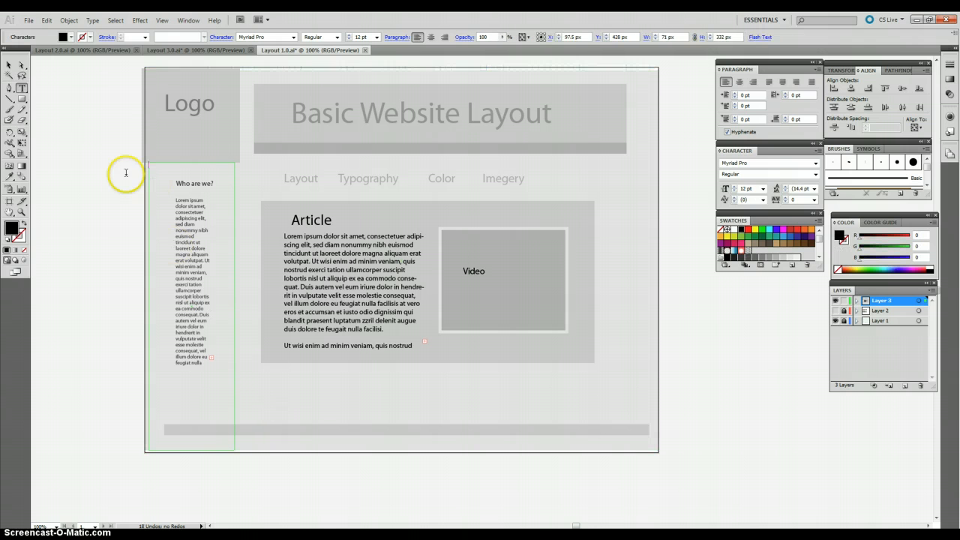
{"action": "left_click", "coordinate": [21, 89]}
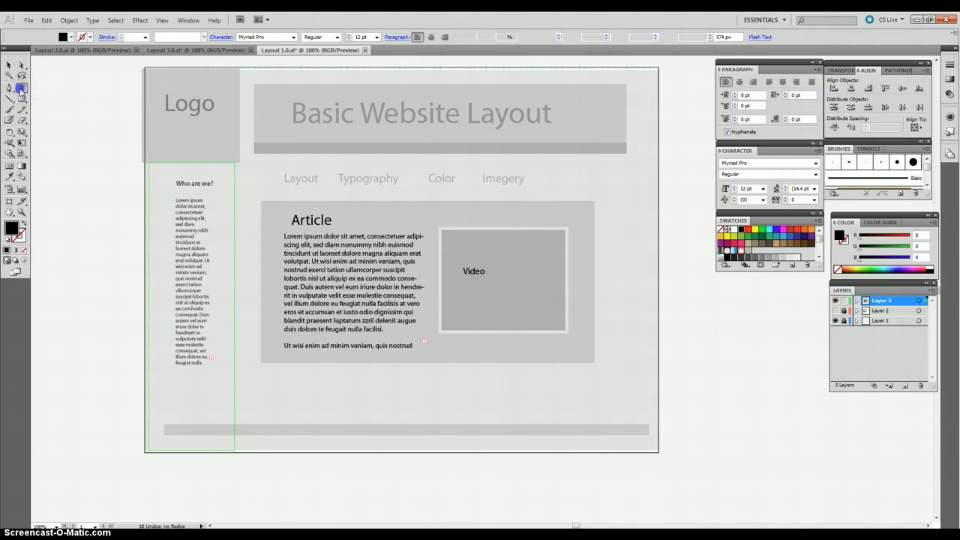
{"action": "left_click", "coordinate": [264, 387]}
{"action": "left_click_drag", "start_coordinate": [264, 387], "coordinate": [465, 409]}
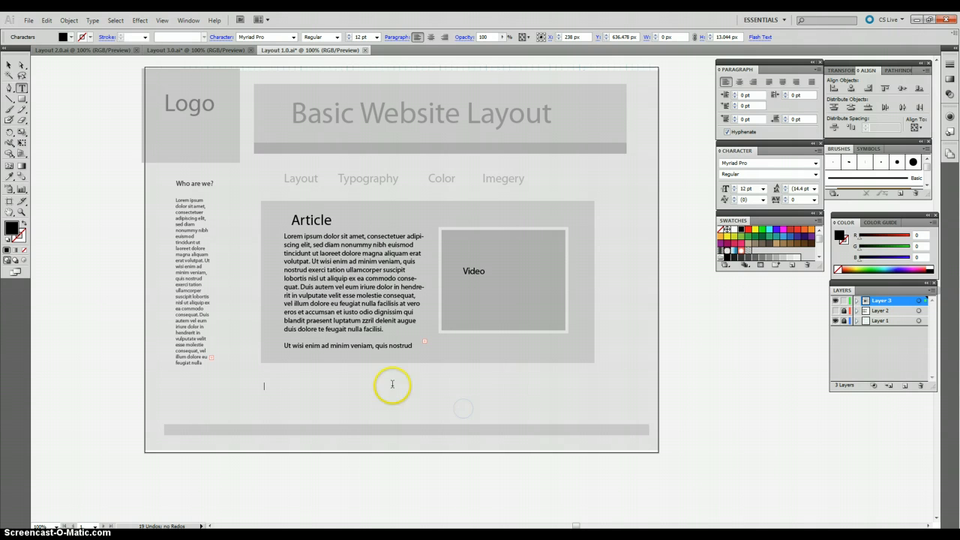
{"action": "left_click_drag", "start_coordinate": [265, 388], "coordinate": [342, 383]}
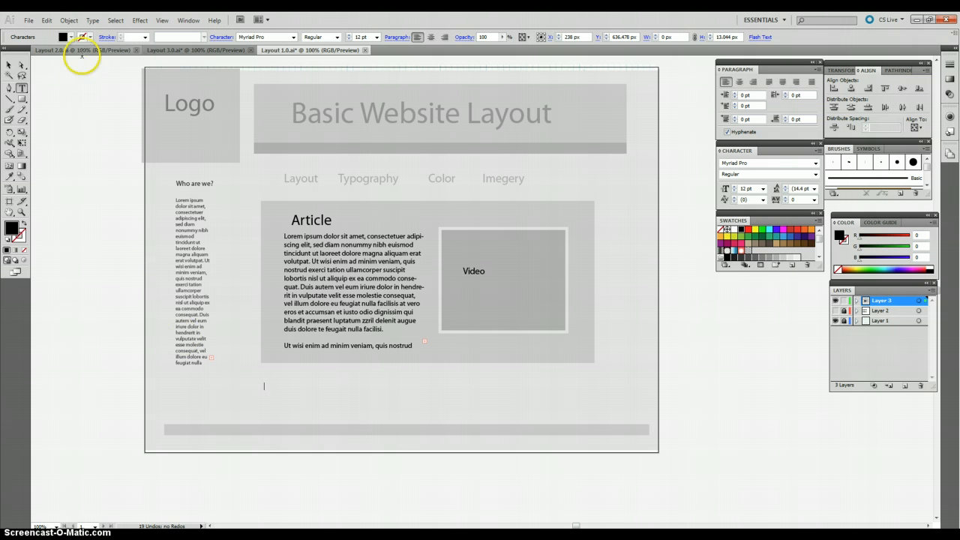
{"action": "left_click", "coordinate": [47, 20]}
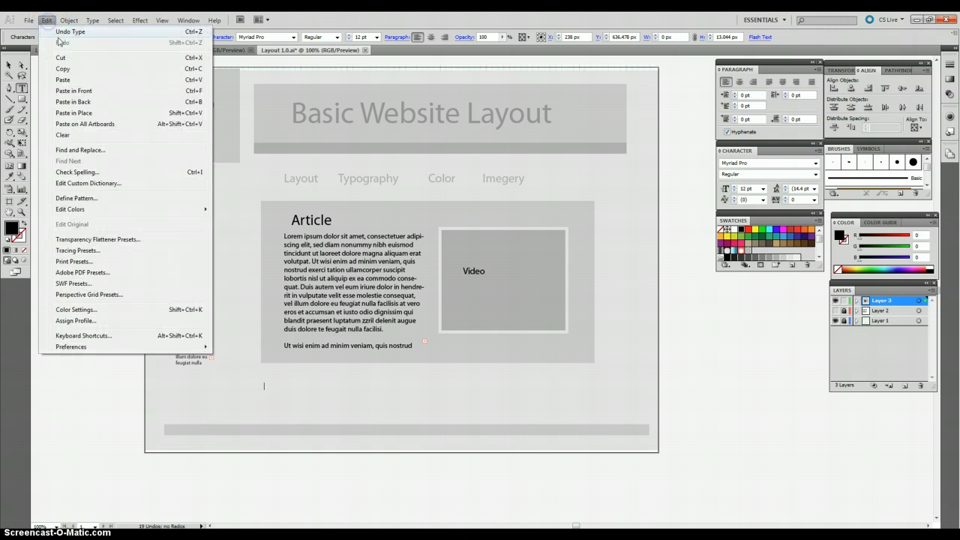
{"action": "left_click", "coordinate": [66, 31]}
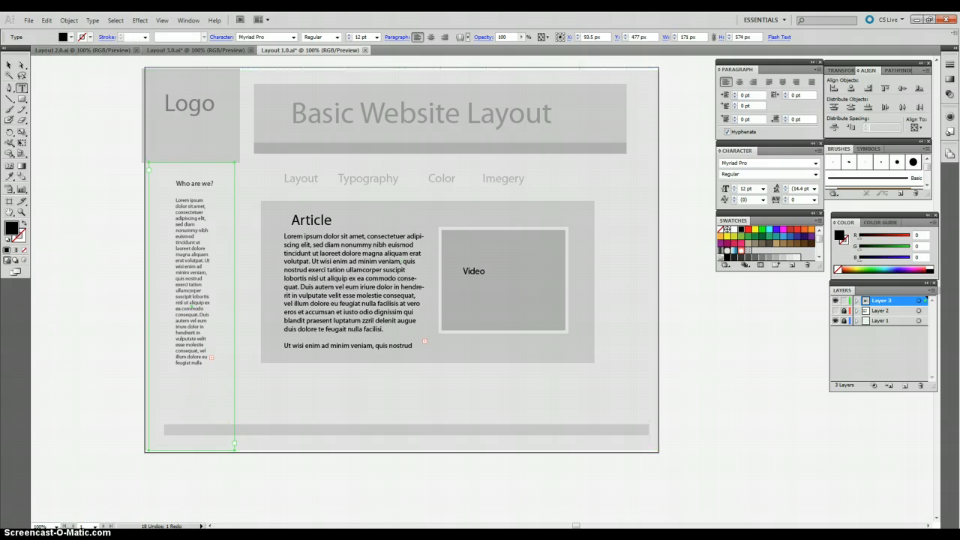
Draw a text area about 739 by 31 px below the article box and paste the copied lorem ipsum paragraph into it
{"action": "left_click", "coordinate": [21, 87]}
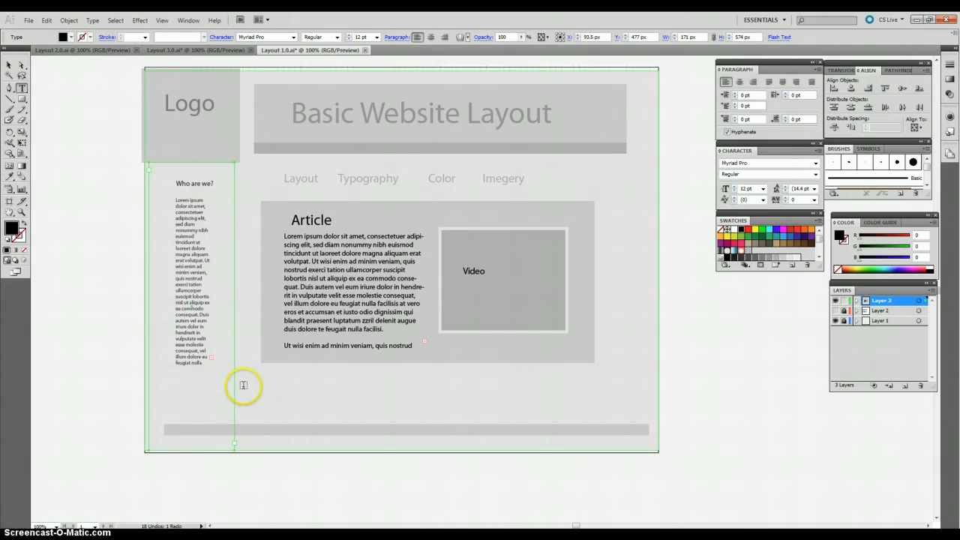
{"action": "left_click_drag", "start_coordinate": [257, 382], "coordinate": [628, 397]}
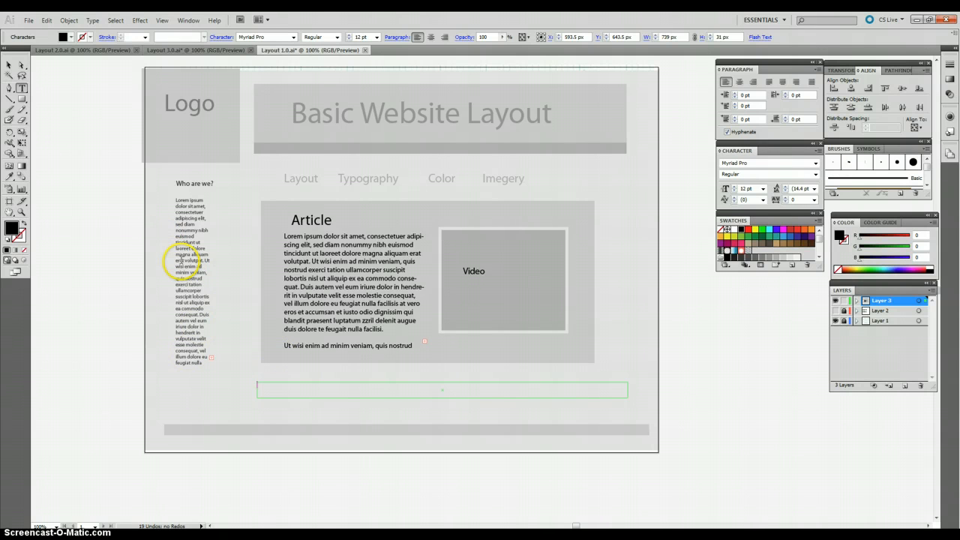
{"action": "left_click", "coordinate": [280, 394]}
{"action": "key", "text": "ctrl+v"}
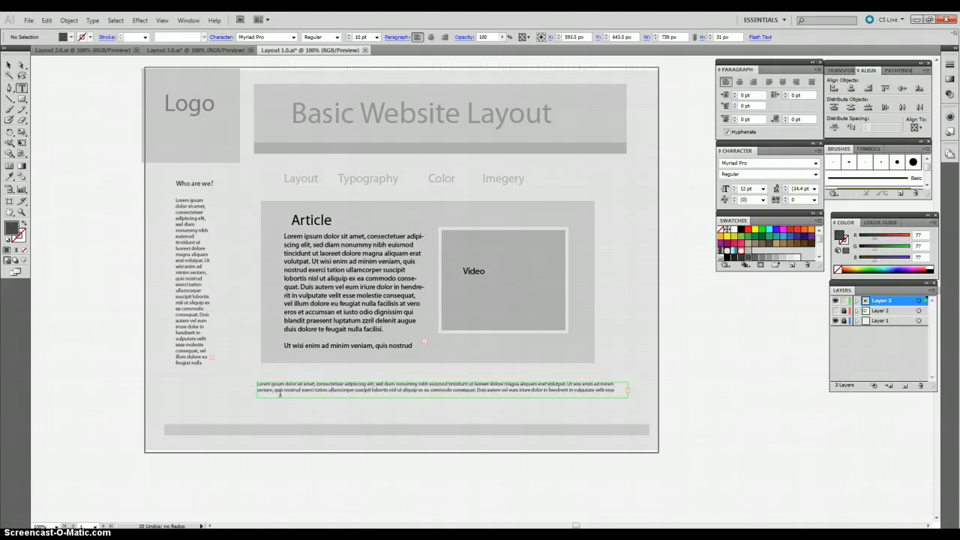
Delete the narrow lorem ipsum paragraph under the "Who are we?" heading
{"action": "left_click", "coordinate": [197, 308]}
{"action": "right_click", "coordinate": [198, 309]}
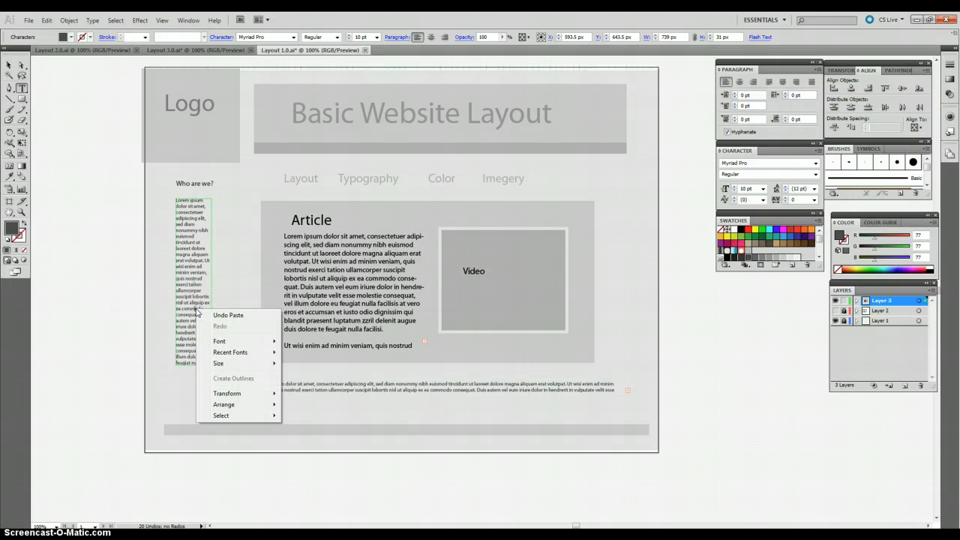
{"action": "left_click", "coordinate": [189, 305]}
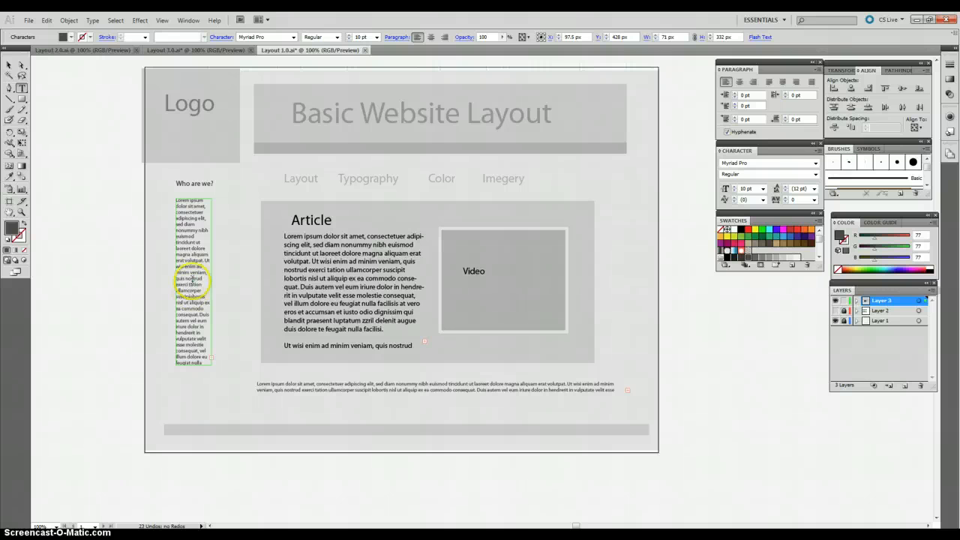
{"action": "double_click", "coordinate": [193, 279]}
{"action": "left_click", "coordinate": [180, 217]}
{"action": "left_click", "coordinate": [7, 64]}
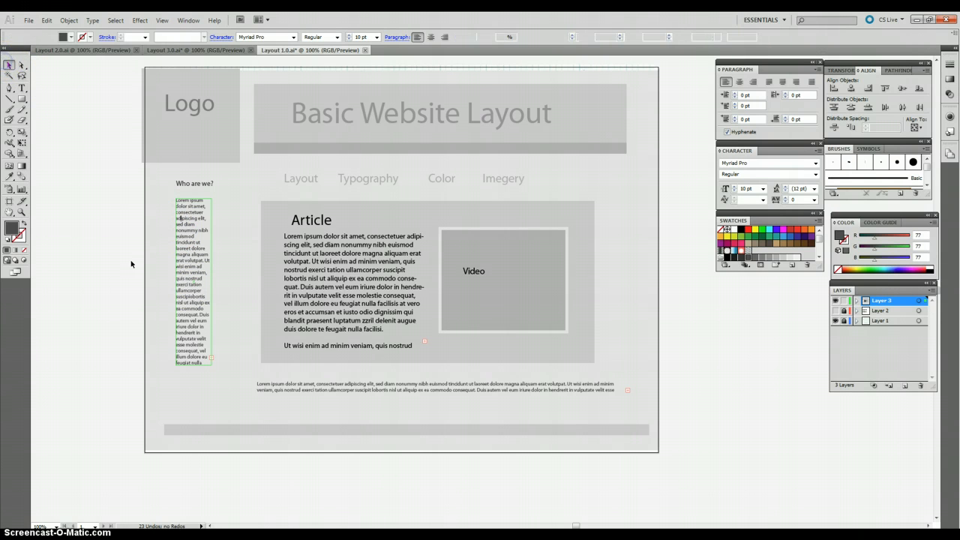
{"action": "left_click", "coordinate": [191, 274]}
{"action": "key", "text": "Delete"}
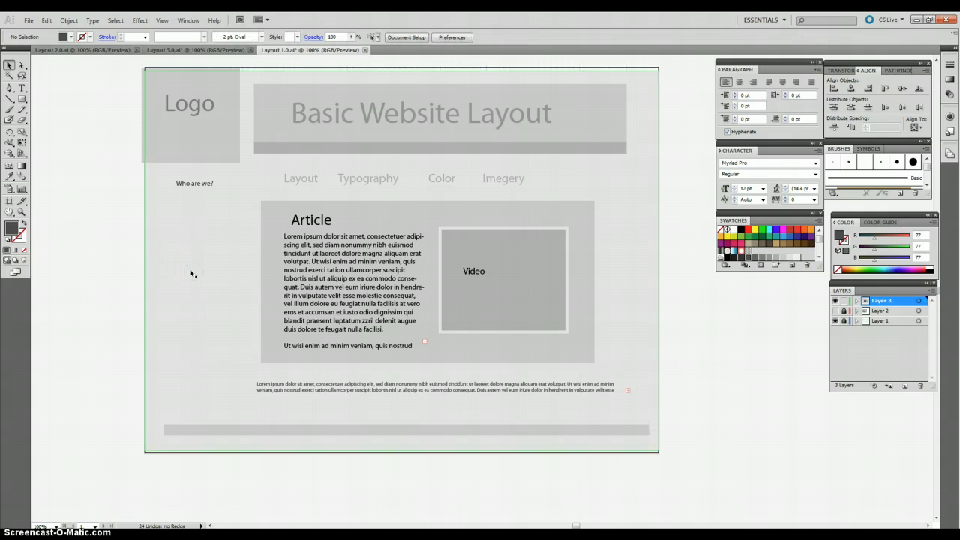
Move the "Who are we?" heading down beside the wide bottom paragraph and the navigation links into the empty sidebar under the logo
{"action": "left_click_drag", "start_coordinate": [200, 186], "coordinate": [187, 391]}
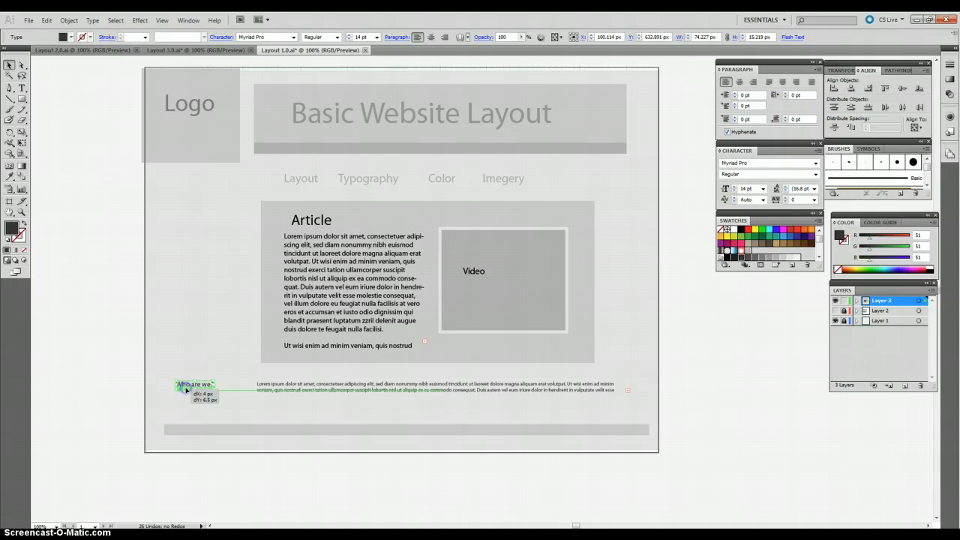
{"action": "left_click", "coordinate": [237, 312]}
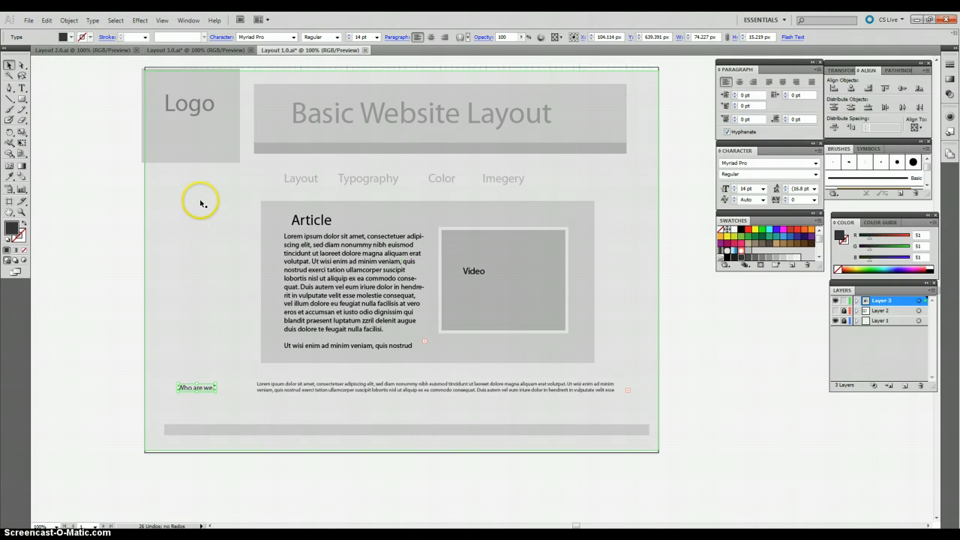
{"action": "left_click_drag", "start_coordinate": [303, 179], "coordinate": [183, 203]}
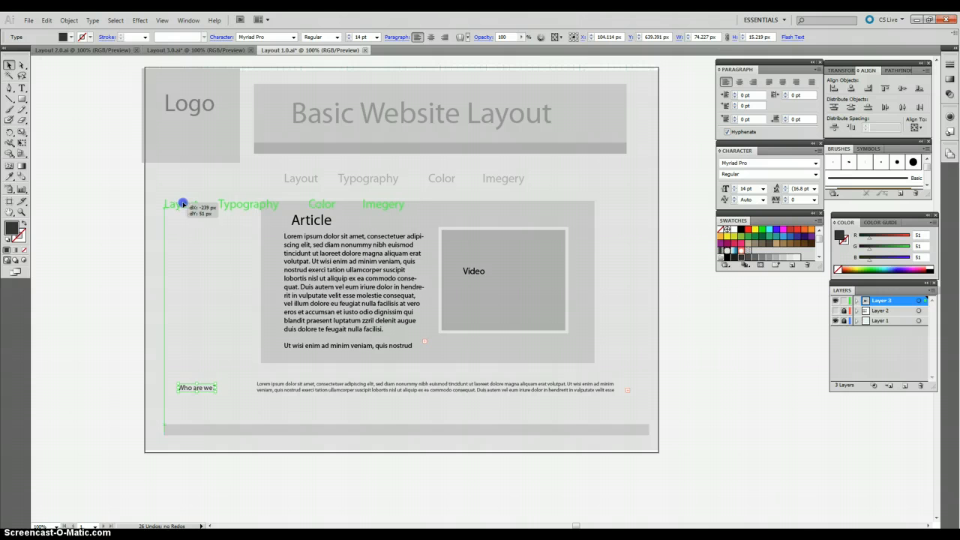
{"action": "left_click_drag", "start_coordinate": [184, 203], "coordinate": [183, 203]}
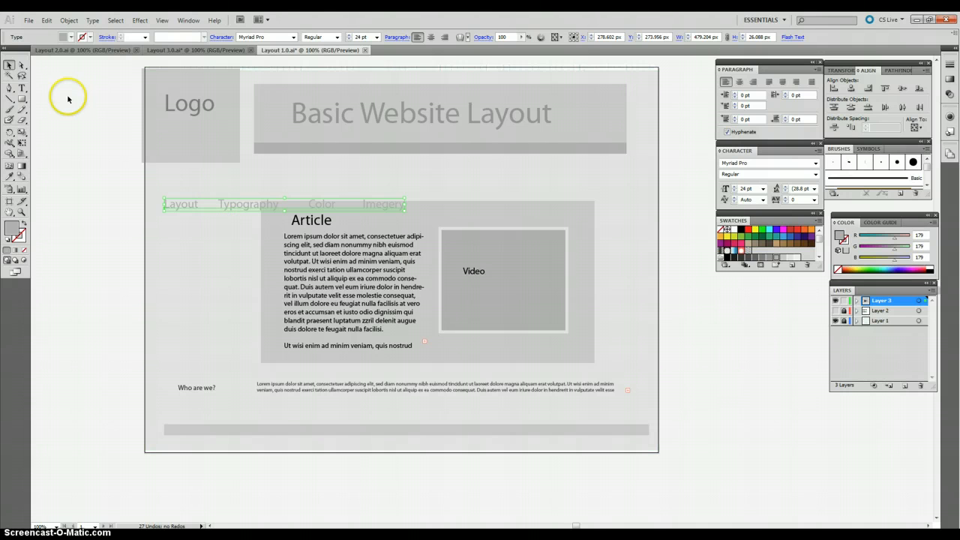
Break the navigation text into a vertical list with Layout, Typography, Color and the last link each on its own line
{"action": "left_click", "coordinate": [22, 87]}
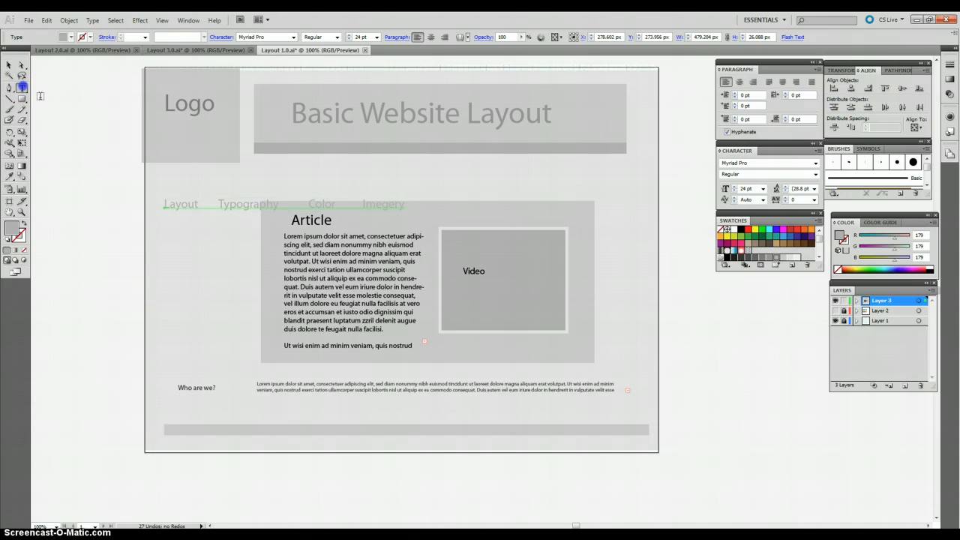
{"action": "left_click", "coordinate": [218, 203]}
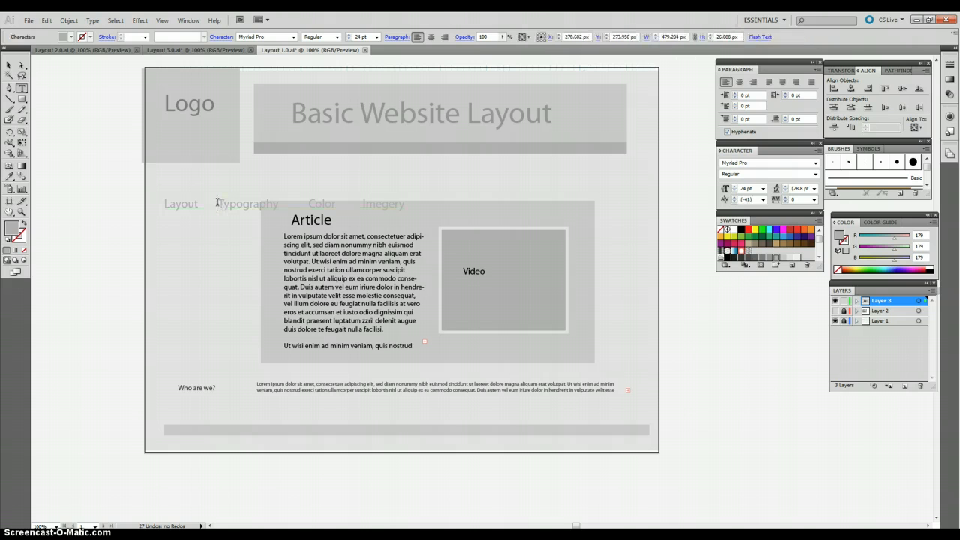
{"action": "key", "text": "Return"}
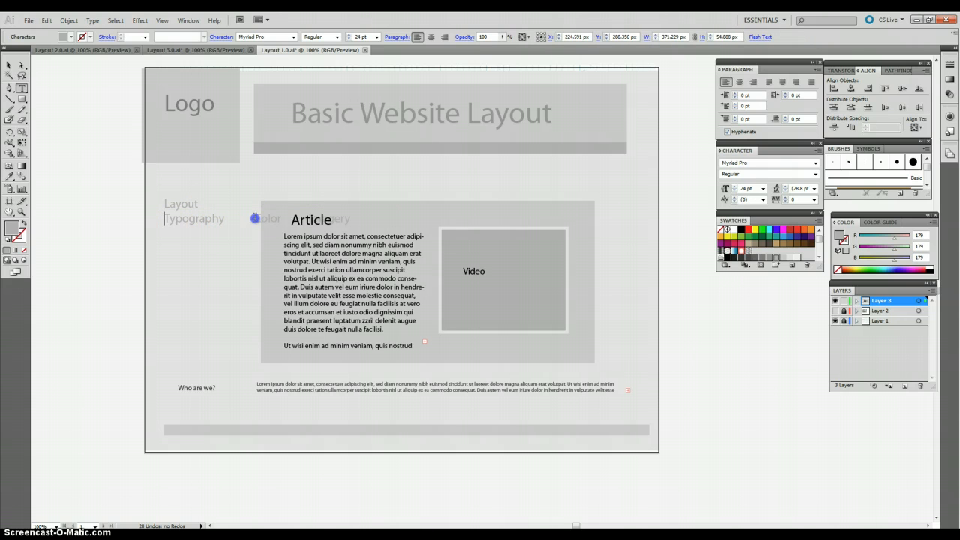
{"action": "left_click", "coordinate": [255, 219]}
{"action": "key", "text": "Return"}
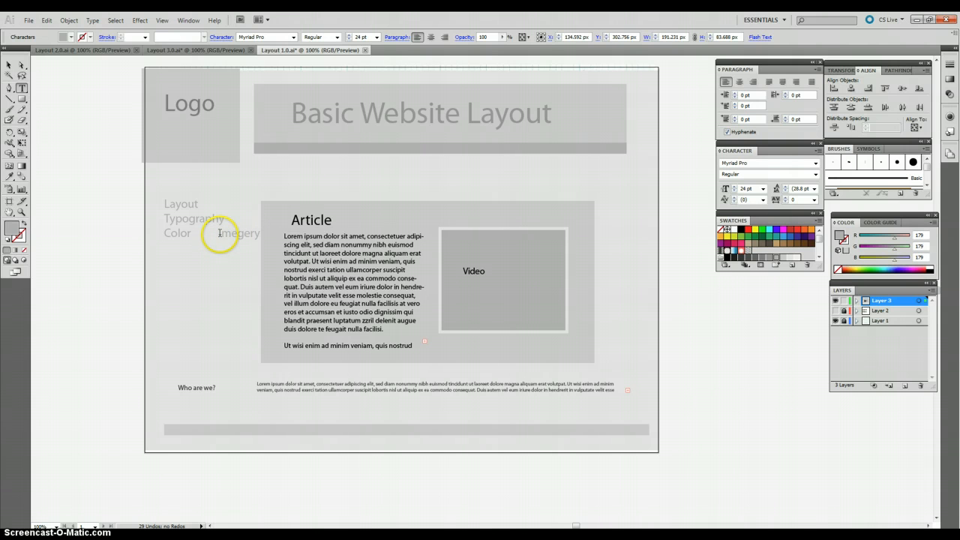
{"action": "left_click", "coordinate": [219, 233]}
{"action": "key", "text": "Return"}
{"action": "left_click", "coordinate": [176, 254]}
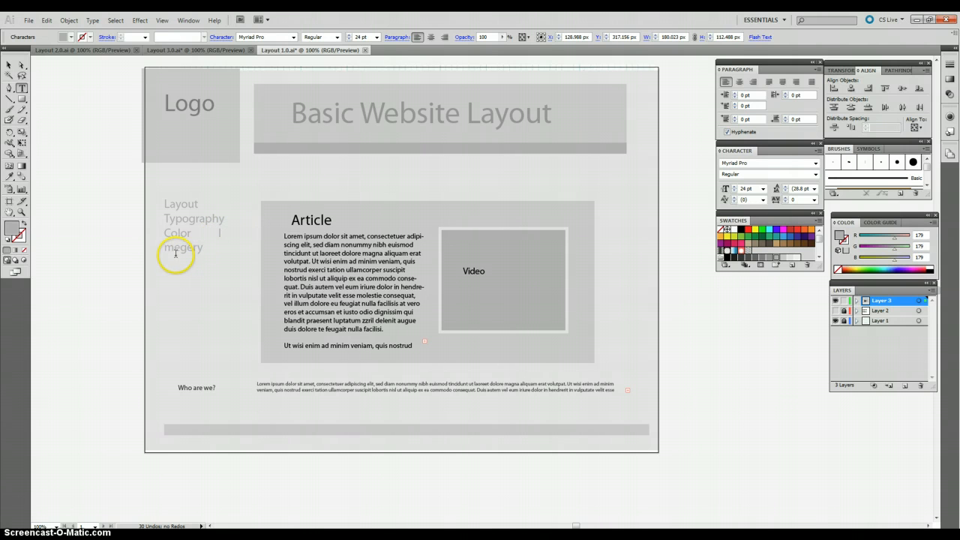
{"action": "left_click", "coordinate": [218, 232]}
{"action": "key", "text": "Return"}
{"action": "left_click", "coordinate": [175, 250]}
{"action": "key", "text": "Delete"}
{"action": "left_click", "coordinate": [167, 250]}
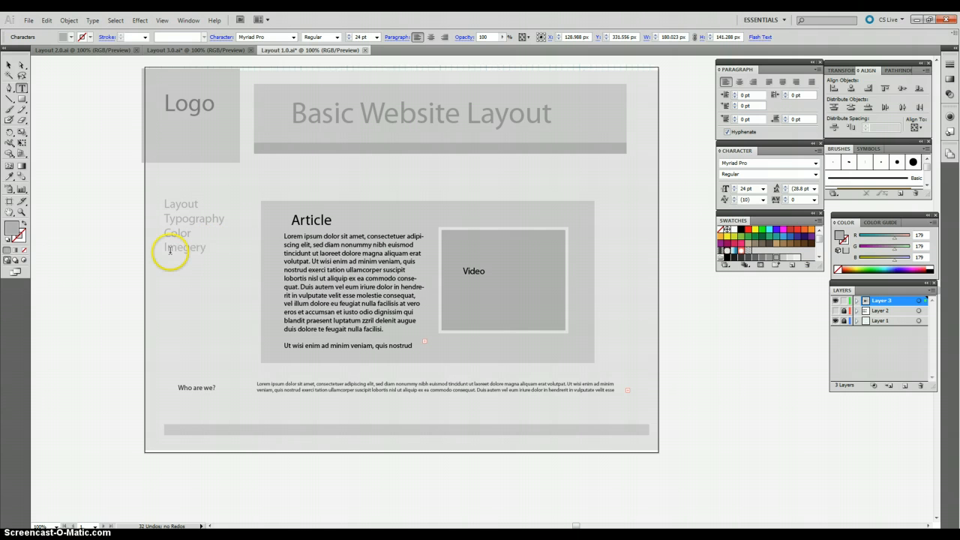
Correct the spelling of the last navigation link to "Imagery"
{"action": "left_click_drag", "start_coordinate": [193, 250], "coordinate": [196, 250]}
{"action": "type", "text": "a"}
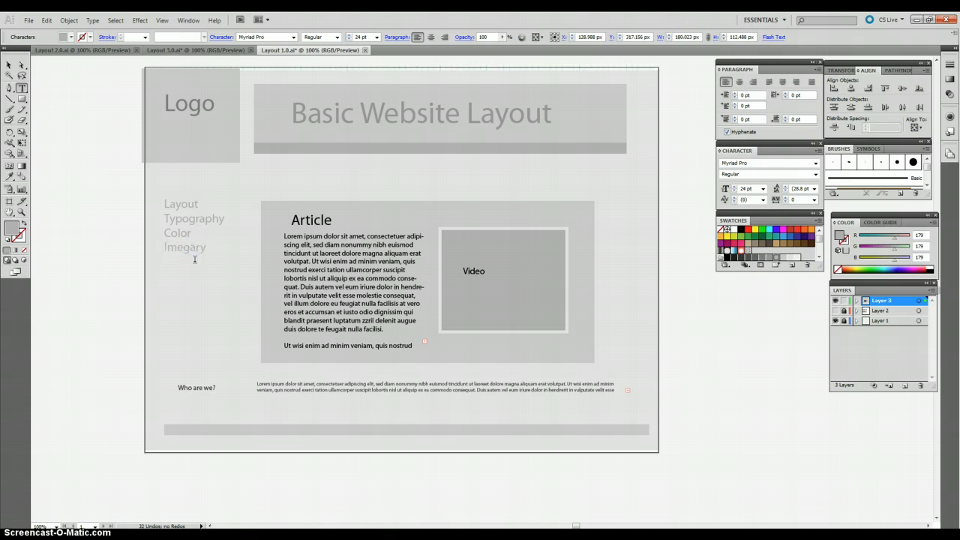
{"action": "left_click", "coordinate": [185, 256]}
{"action": "left_click_drag", "start_coordinate": [175, 250], "coordinate": [184, 250]}
{"action": "type", "text": "ag"}
{"action": "left_click", "coordinate": [190, 251]}
{"action": "left_click_drag", "start_coordinate": [192, 250], "coordinate": [194, 249]}
{"action": "type", "text": "e"}
{"action": "left_click", "coordinate": [193, 249]}
{"action": "left_click", "coordinate": [208, 268]}
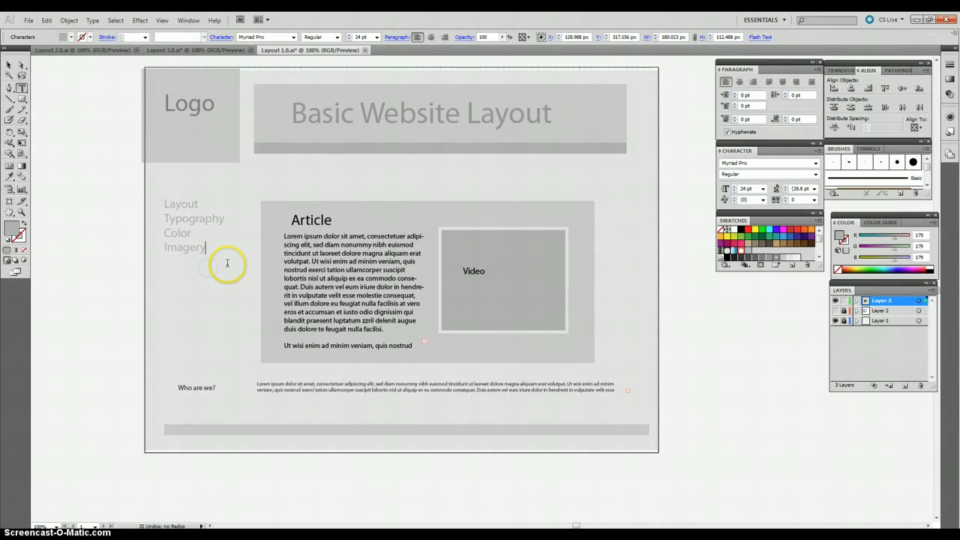
Insert a blank line between each of the four navigation links to space out the vertical list
{"action": "left_click", "coordinate": [201, 204]}
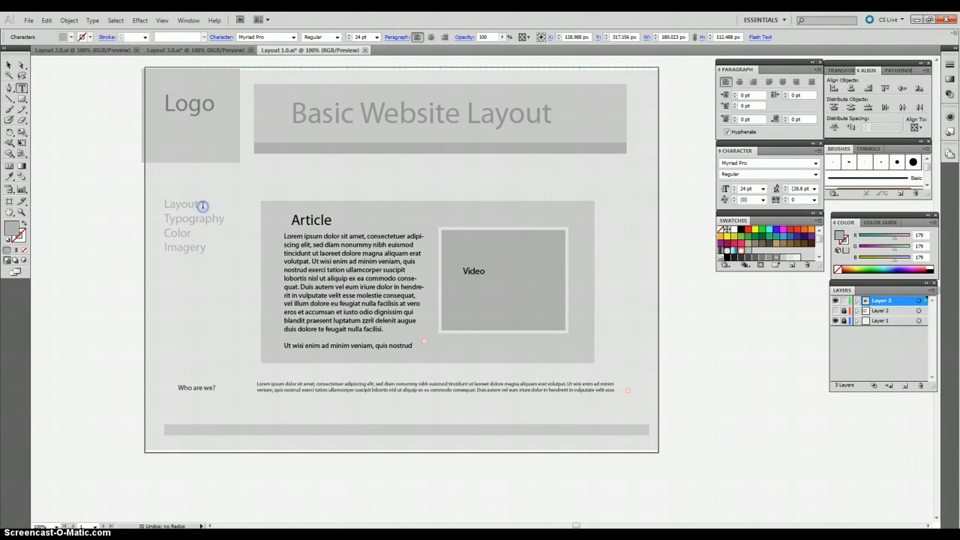
{"action": "key", "text": "Return"}
{"action": "left_click", "coordinate": [223, 234]}
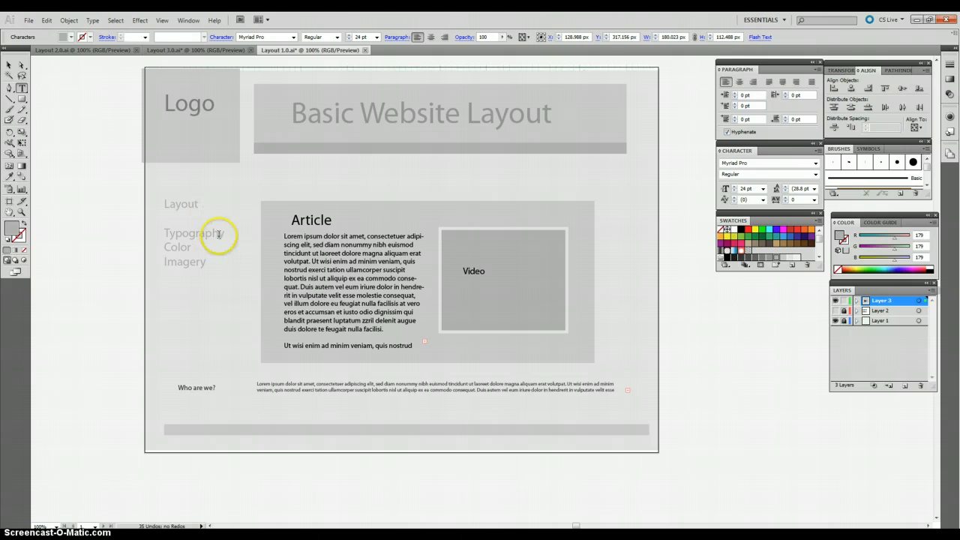
{"action": "key", "text": "Return"}
{"action": "left_click", "coordinate": [198, 262]}
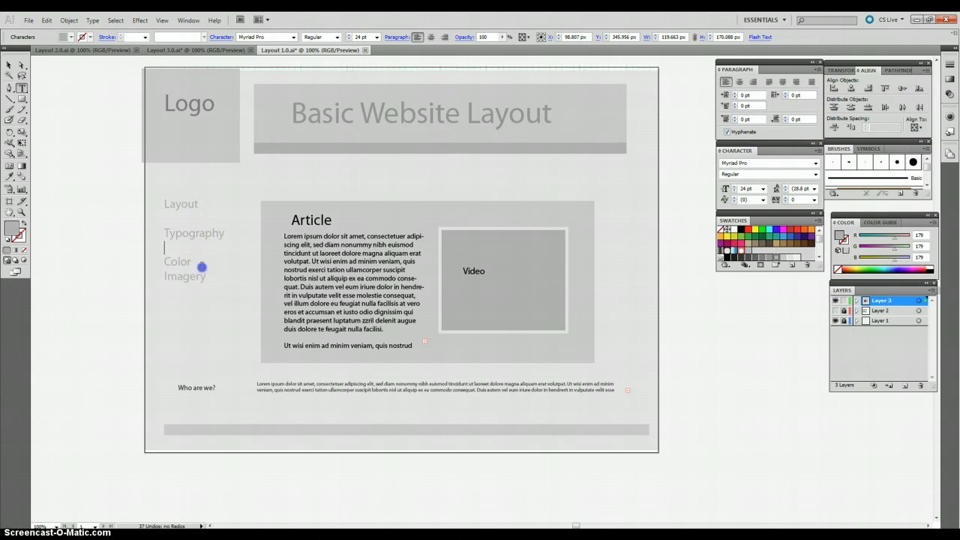
{"action": "key", "text": "Return"}
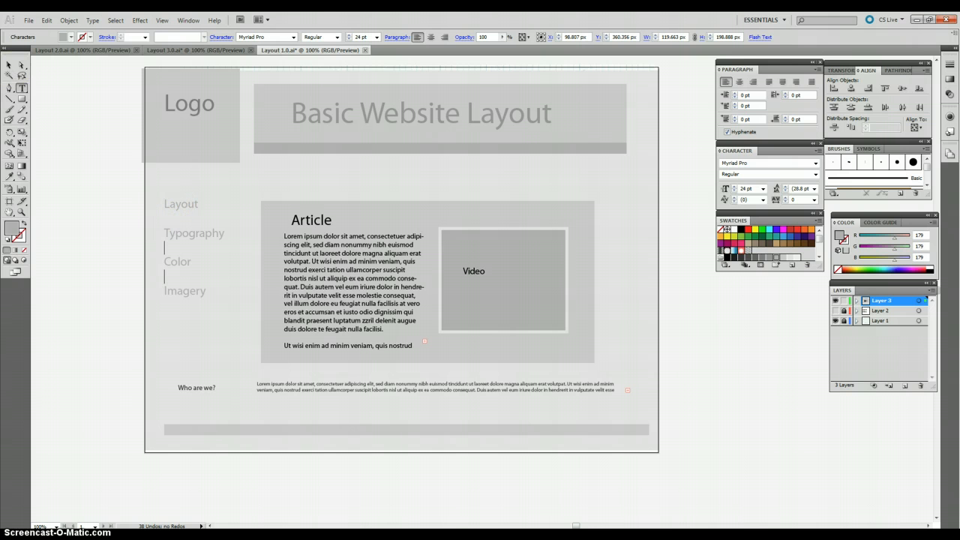
{"action": "left_click", "coordinate": [9, 66]}
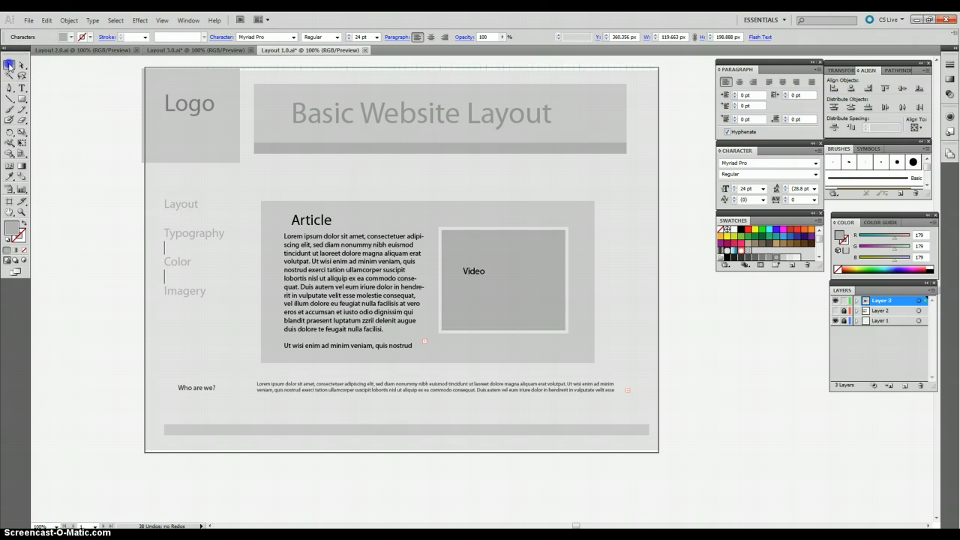
{"action": "left_click", "coordinate": [194, 223]}
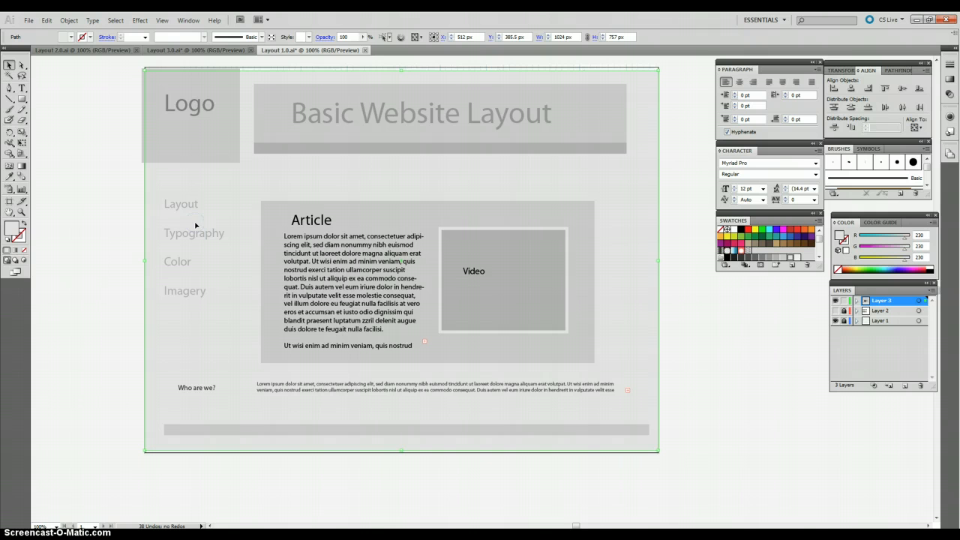
Nudge the four-link navigation list straight down in the sidebar to a Y position of about 386 px
{"action": "left_click", "coordinate": [177, 201]}
{"action": "key", "text": "Down"}
{"action": "key", "text": "Down"}
{"action": "key", "text": "Down"}
{"action": "key", "text": "Down"}
{"action": "key", "text": "Down"}
{"action": "key", "text": "Down"}
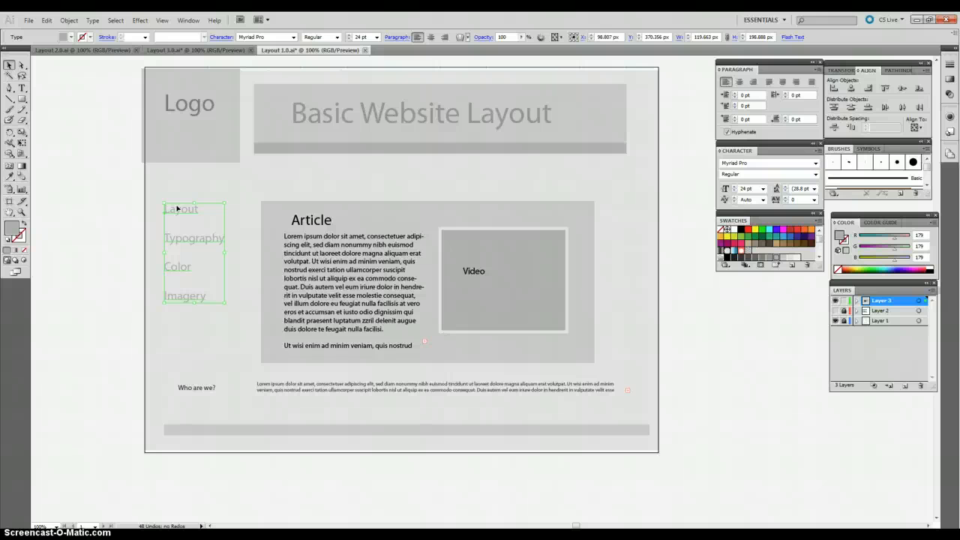
{"action": "key", "text": "Down"}
{"action": "key", "text": "Down"}
{"action": "key", "text": "Down"}
{"action": "key", "text": "Down"}
{"action": "key", "text": "Down"}
{"action": "key", "text": "Down"}
{"action": "key", "text": "Down"}
{"action": "key", "text": "Down"}
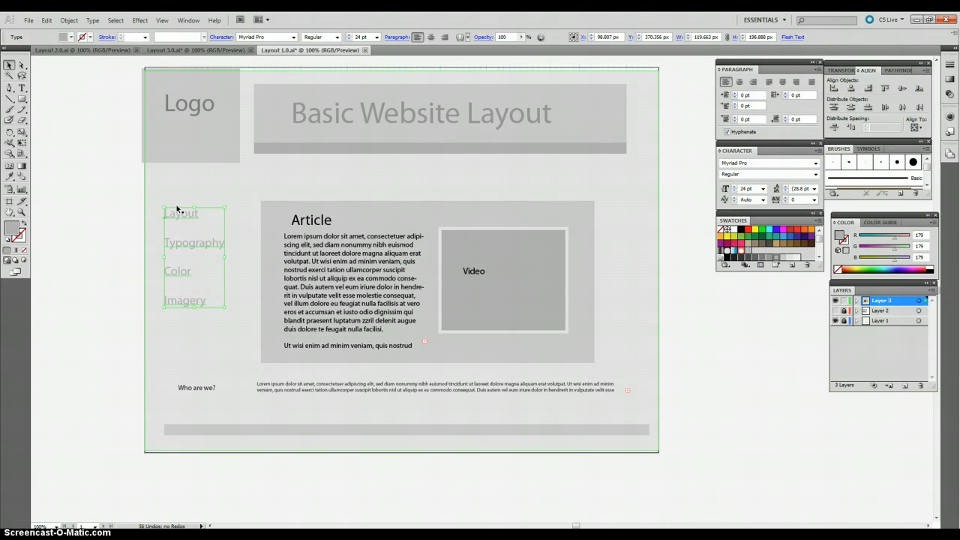
{"action": "key", "text": "Down"}
{"action": "key", "text": "Down"}
{"action": "key", "text": "Down"}
{"action": "key", "text": "Down"}
{"action": "left_click", "coordinate": [176, 247]}
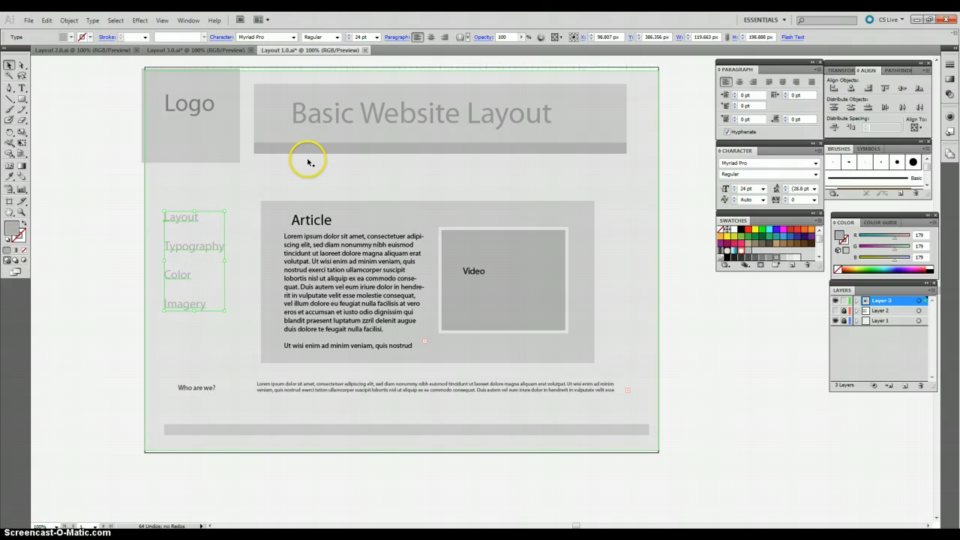
Delete the Logo text from the gray square beside the header
{"action": "left_click", "coordinate": [194, 105]}
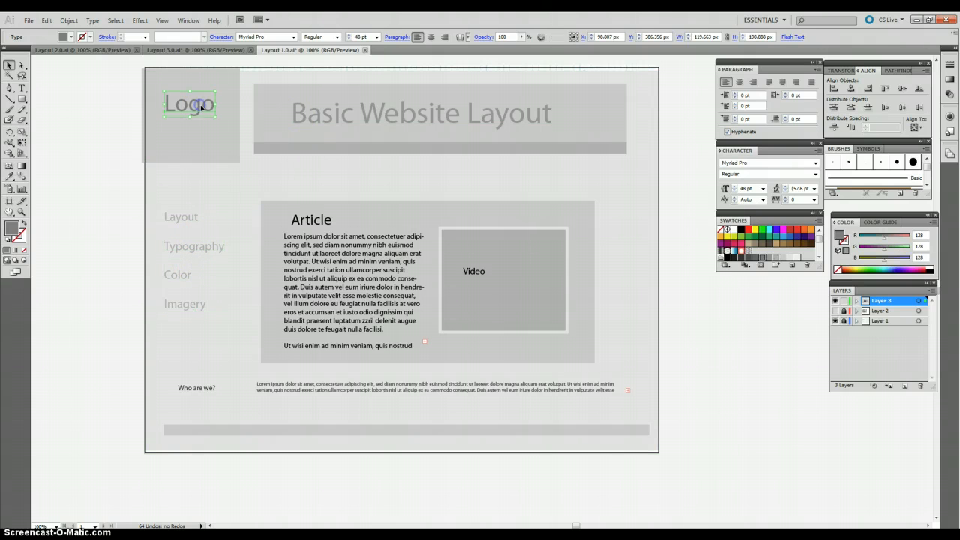
{"action": "key", "text": "Delete"}
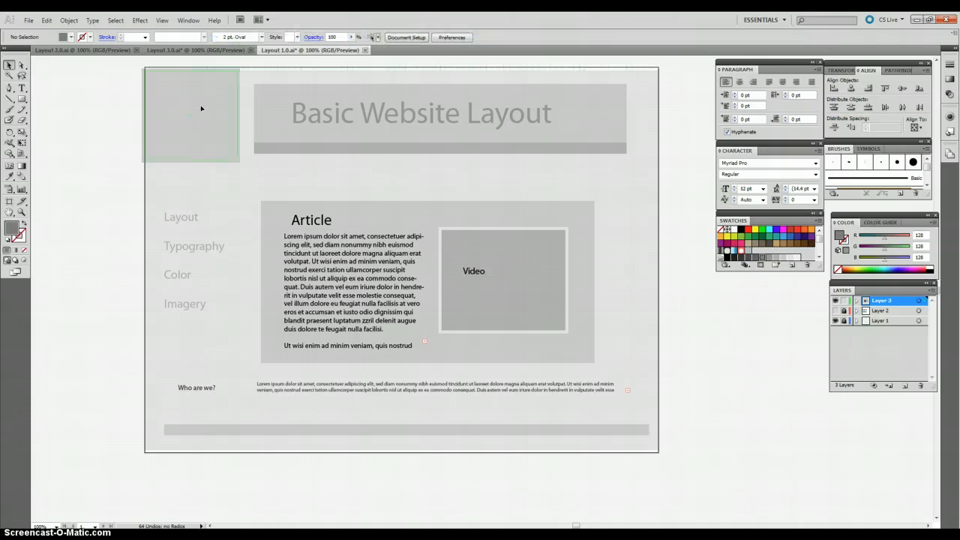
{"action": "left_click", "coordinate": [206, 112]}
Set the "Basic Website Layout" title in the header to Verdana at 40 pt
{"action": "left_click", "coordinate": [297, 115]}
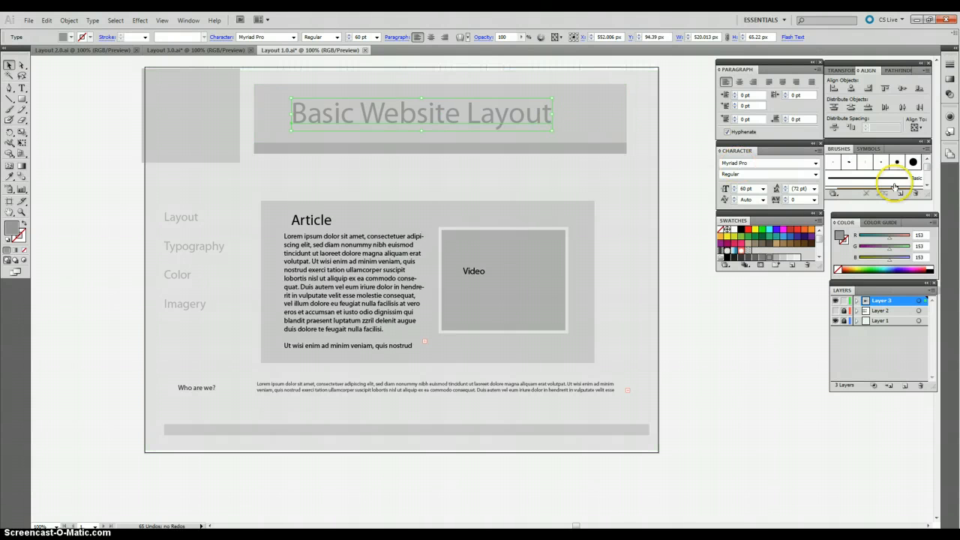
{"action": "left_click", "coordinate": [748, 163]}
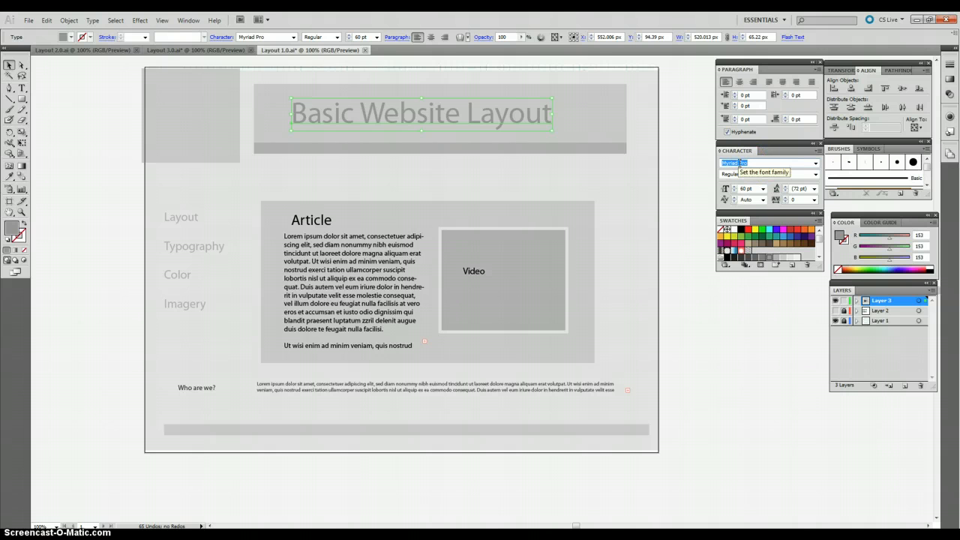
{"action": "type", "text": "Vagabond"}
{"action": "key", "text": "Return"}
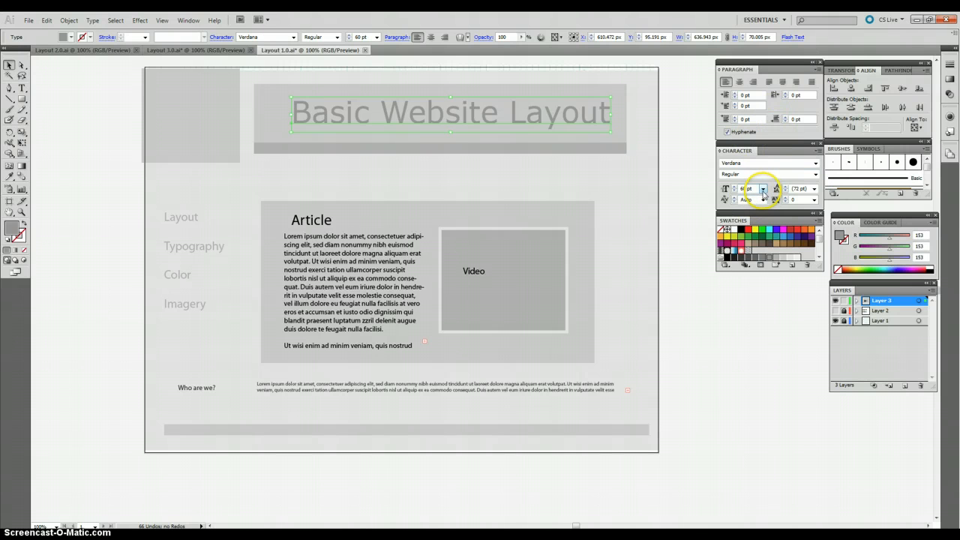
{"action": "left_click", "coordinate": [763, 189]}
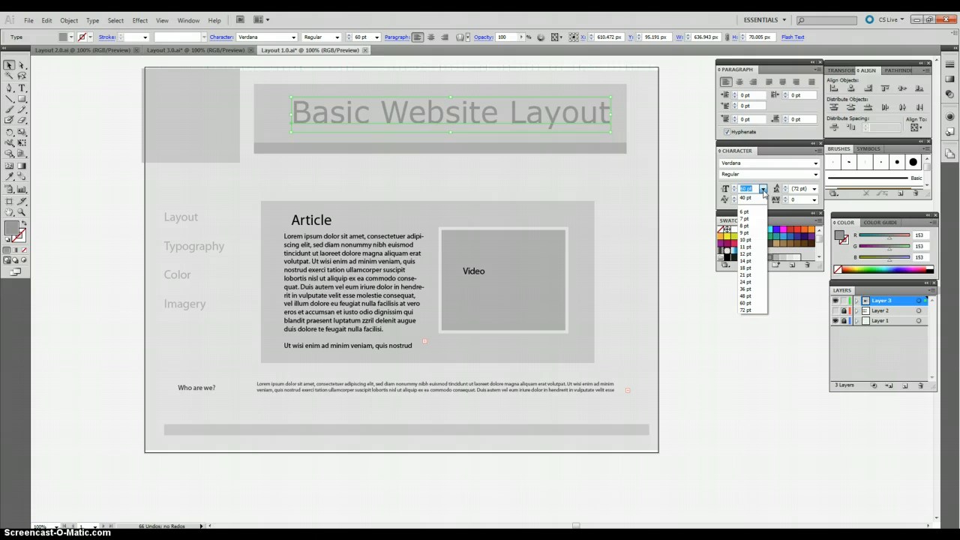
{"action": "left_click", "coordinate": [746, 198]}
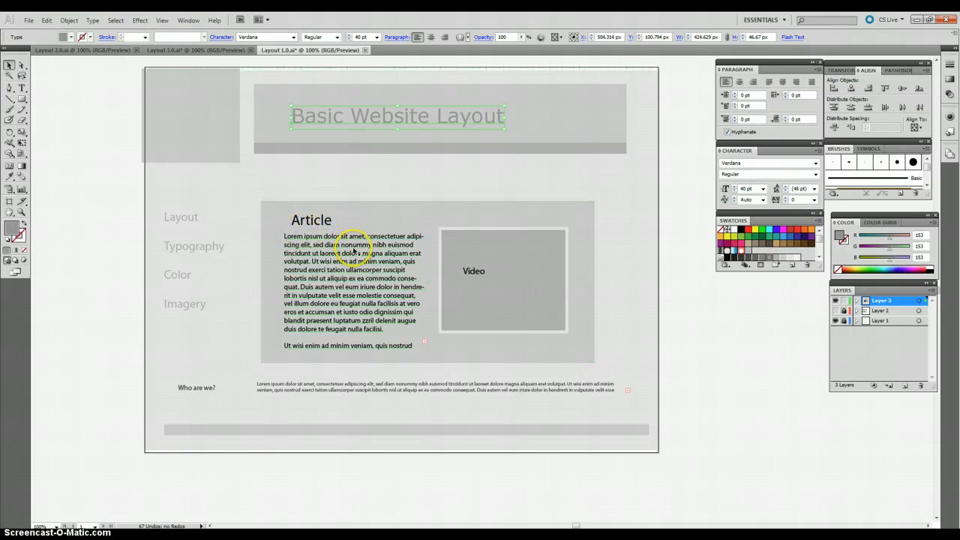
Shrink the video box toward its upper-right corner to about 101 by 64 px and delete the Video label
{"action": "left_click", "coordinate": [493, 298]}
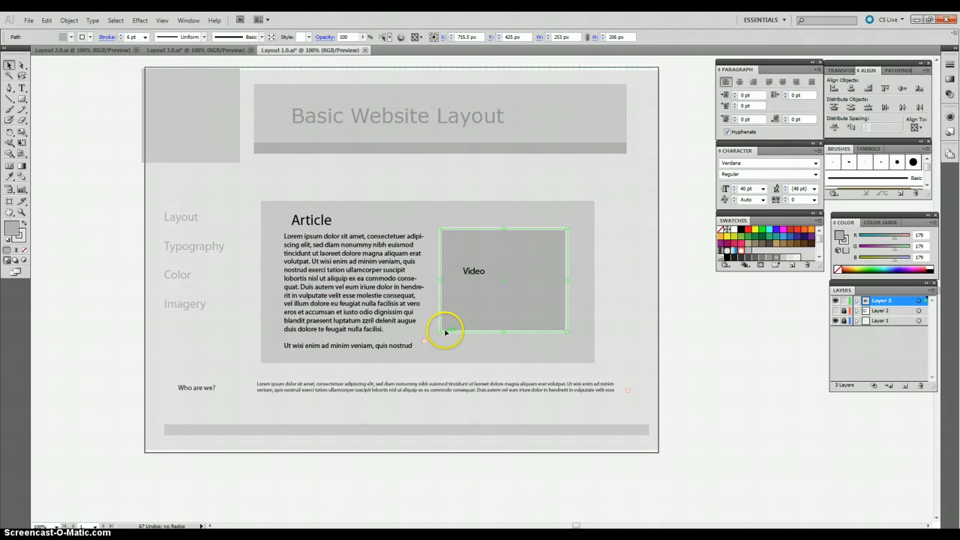
{"action": "left_click_drag", "start_coordinate": [442, 330], "coordinate": [516, 261]}
{"action": "left_click", "coordinate": [467, 272]}
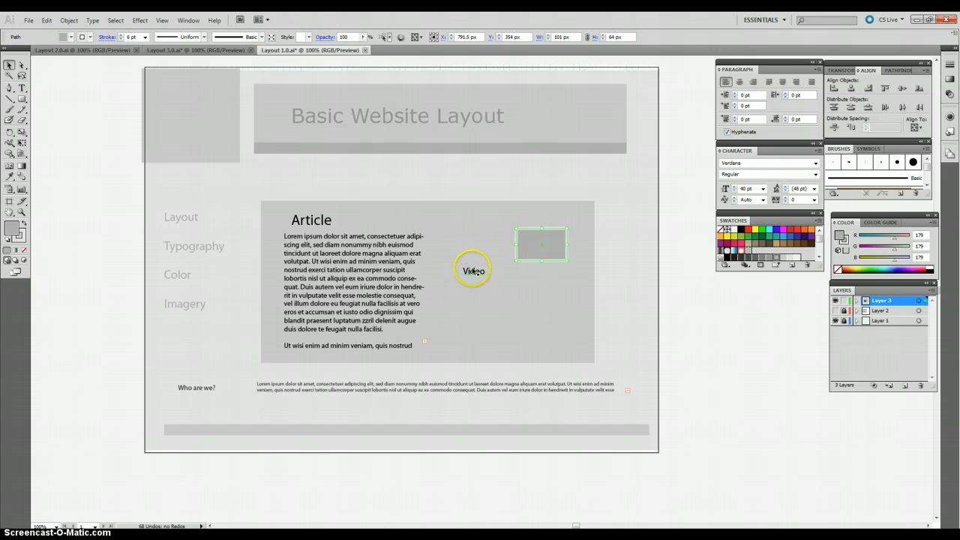
{"action": "key", "text": "Delete"}
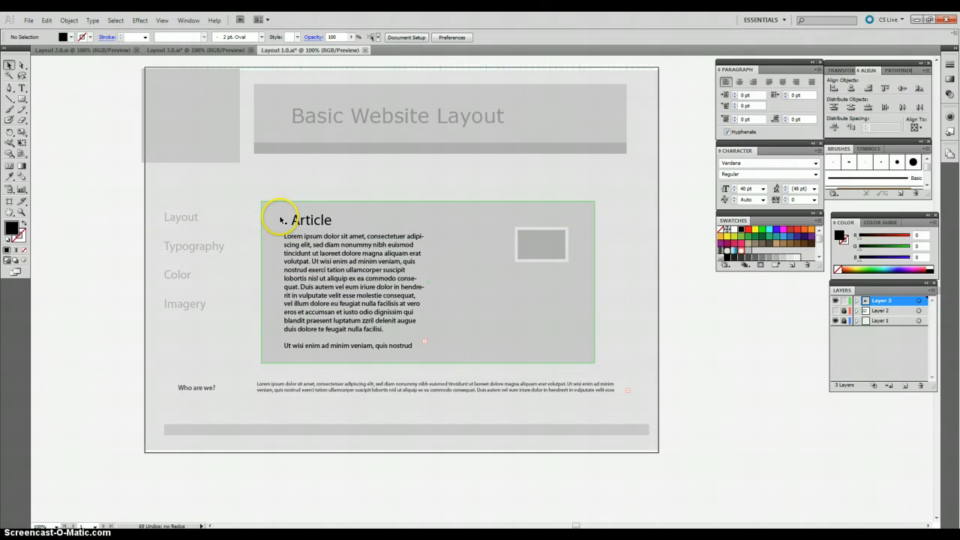
Extend the article background box upward to about 388 px high and move the Article heading up near its top edge
{"action": "left_click", "coordinate": [414, 201]}
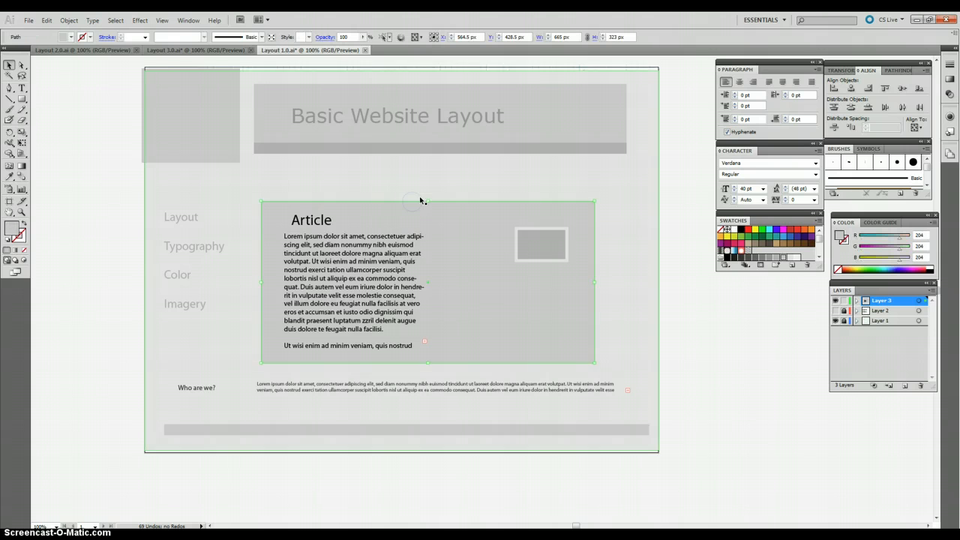
{"action": "left_click_drag", "start_coordinate": [428, 201], "coordinate": [430, 169]}
{"action": "left_click", "coordinate": [309, 220]}
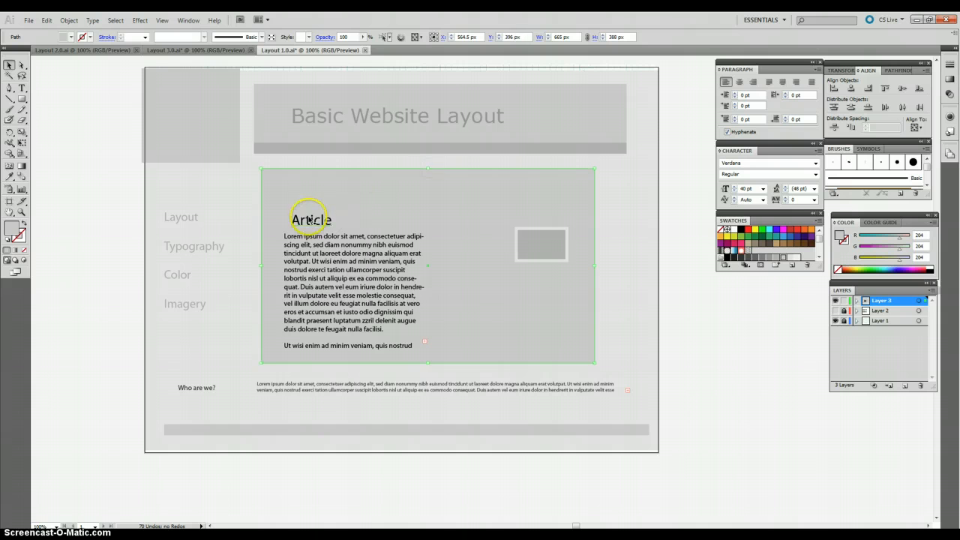
{"action": "left_click_drag", "start_coordinate": [309, 220], "coordinate": [310, 187]}
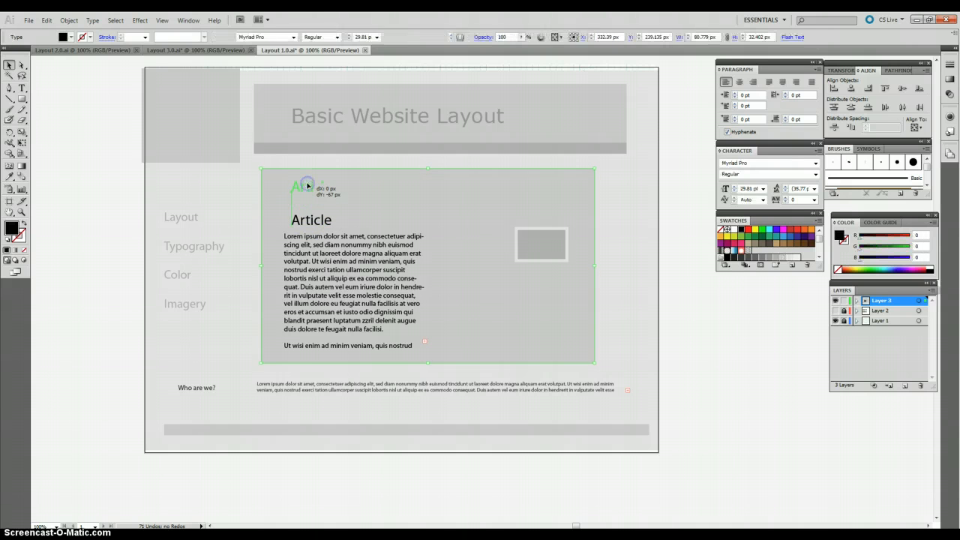
Move the article body text up below its heading and enlarge its frame to about 436 by 274 px
{"action": "left_click_drag", "start_coordinate": [333, 261], "coordinate": [331, 236]}
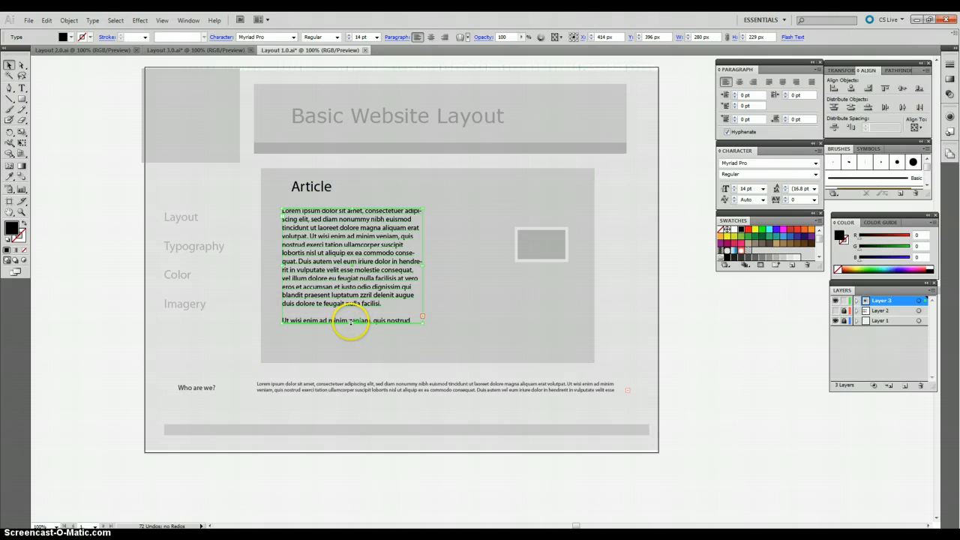
{"action": "left_click_drag", "start_coordinate": [350, 321], "coordinate": [428, 350]}
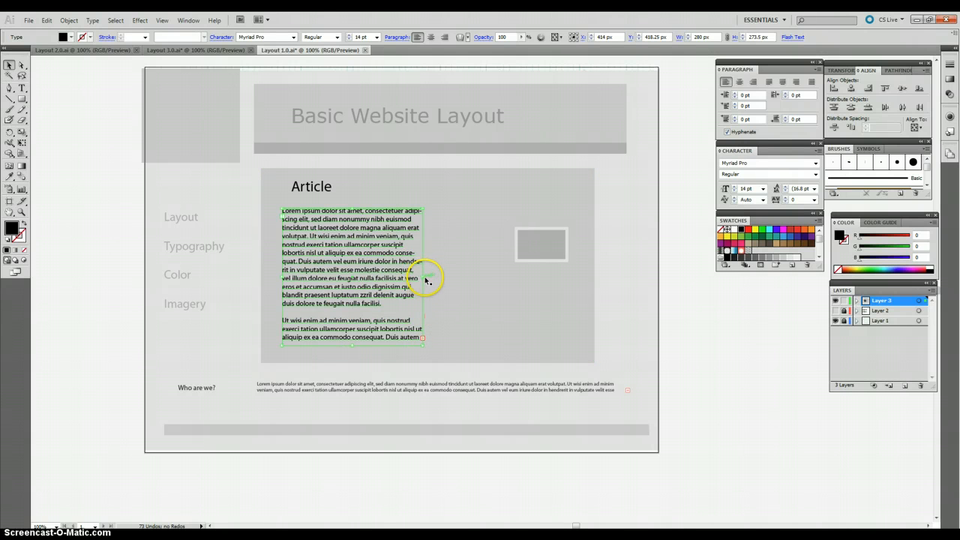
{"action": "left_click_drag", "start_coordinate": [422, 277], "coordinate": [500, 283]}
Recolor the small image box's light outline with a gray swatch that blends into the article background
{"action": "left_click", "coordinate": [541, 246]}
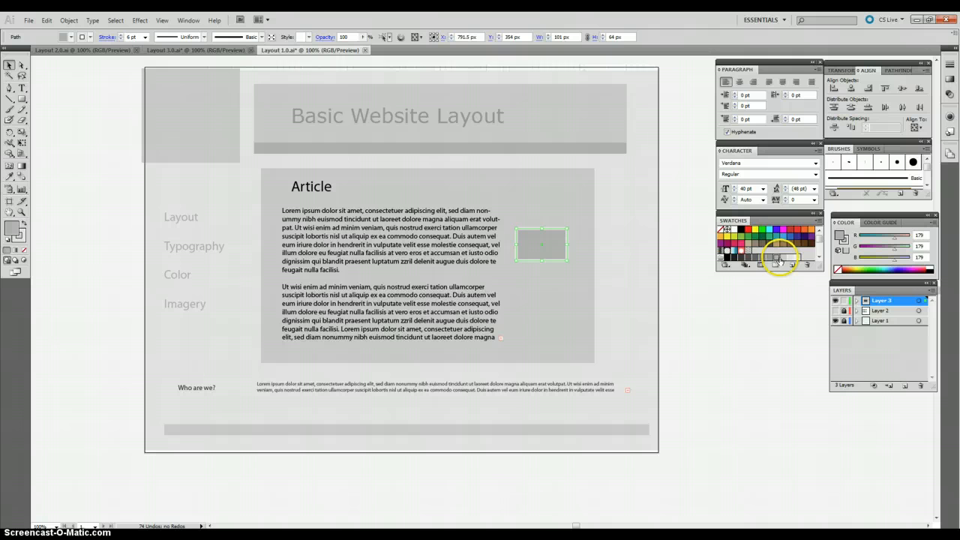
{"action": "left_click", "coordinate": [72, 37]}
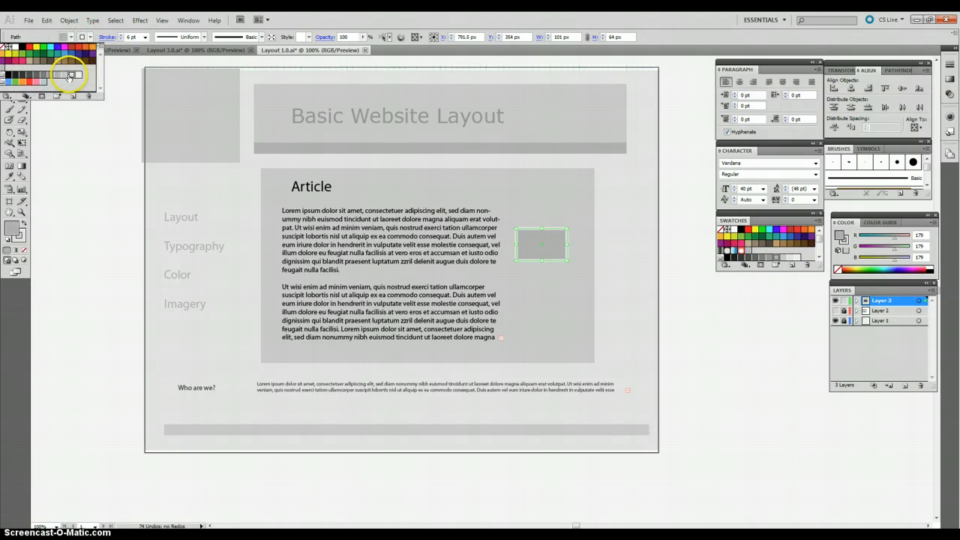
{"action": "left_click", "coordinate": [65, 74]}
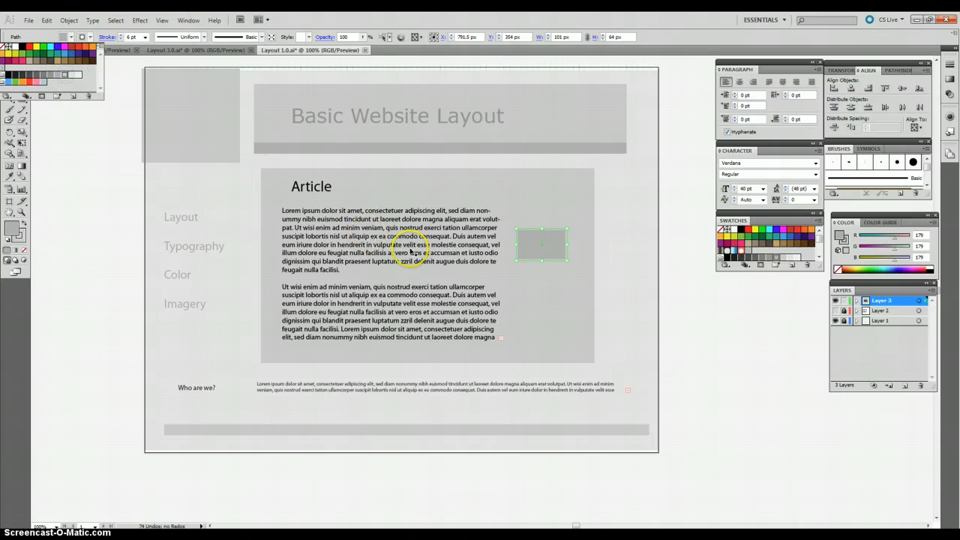
{"action": "left_click", "coordinate": [561, 293]}
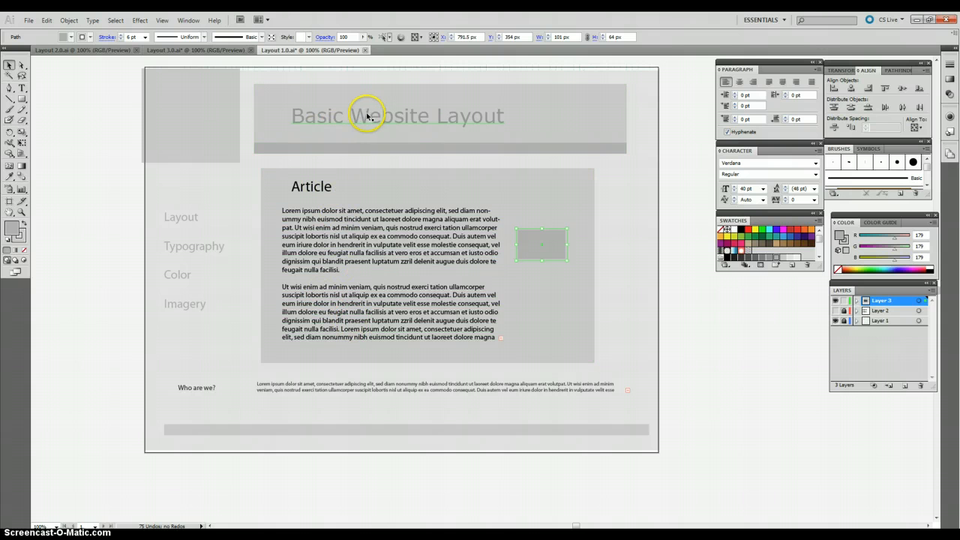
Set the font of the sidebar navigation list to Verdana
{"action": "left_click", "coordinate": [168, 219]}
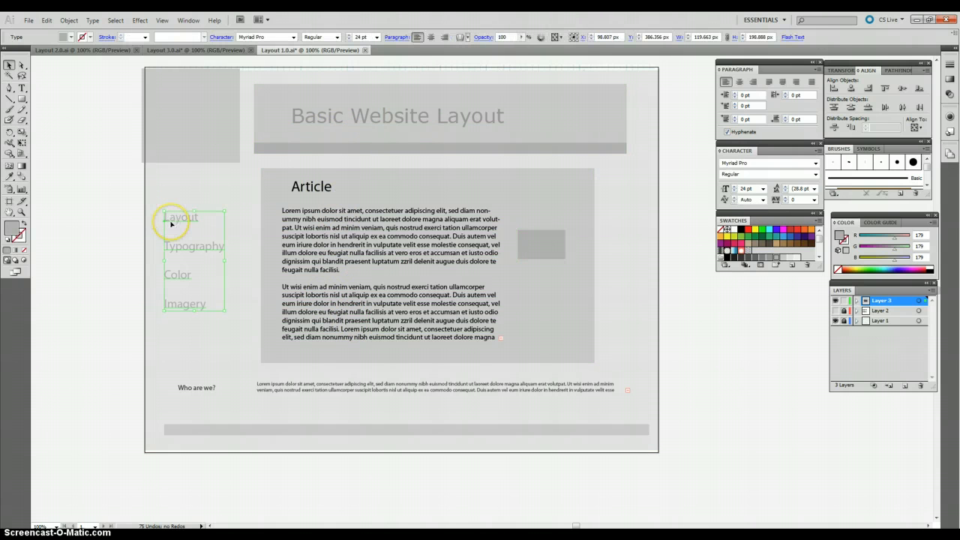
{"action": "left_click", "coordinate": [753, 164]}
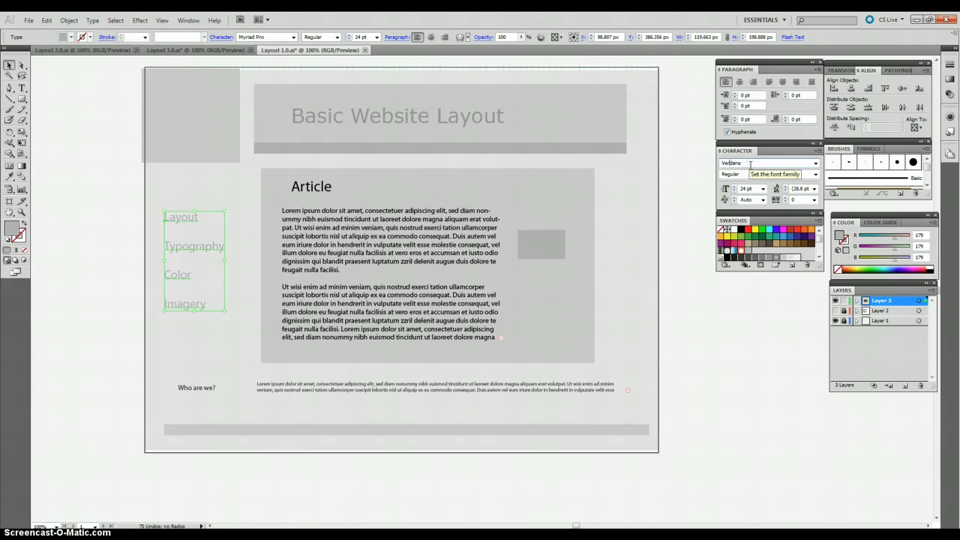
{"action": "key", "text": "Return"}
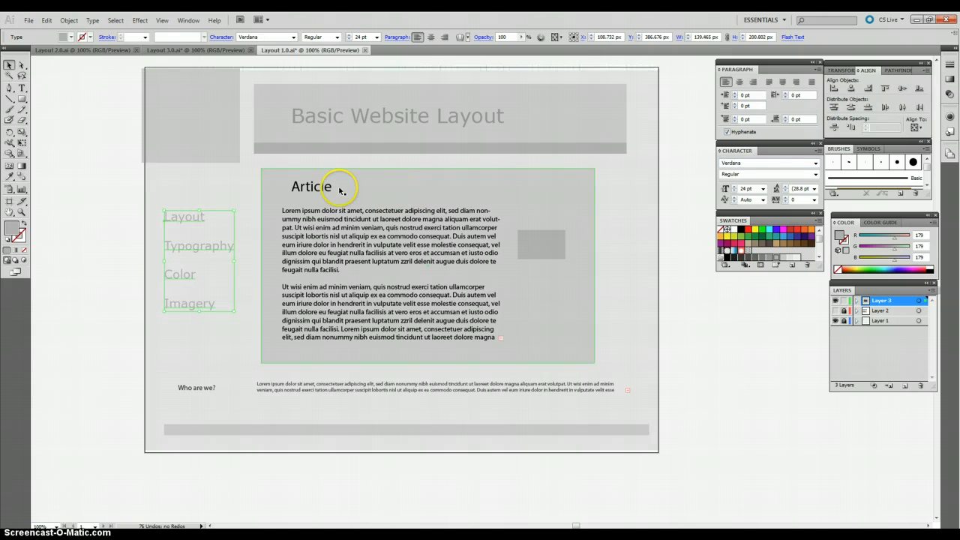
Change the Article heading's font to Verdana
{"action": "left_click", "coordinate": [327, 191]}
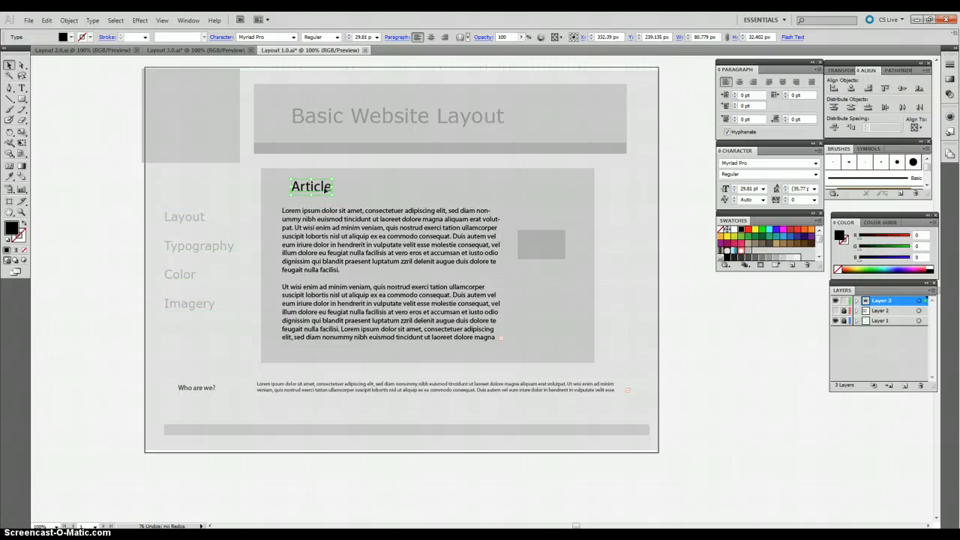
{"action": "left_click", "coordinate": [753, 162]}
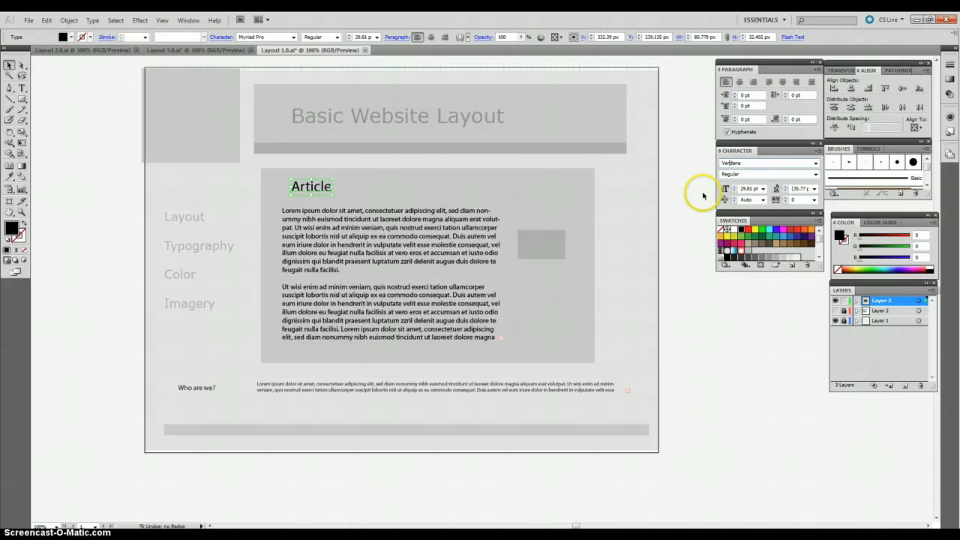
{"action": "left_click", "coordinate": [677, 241]}
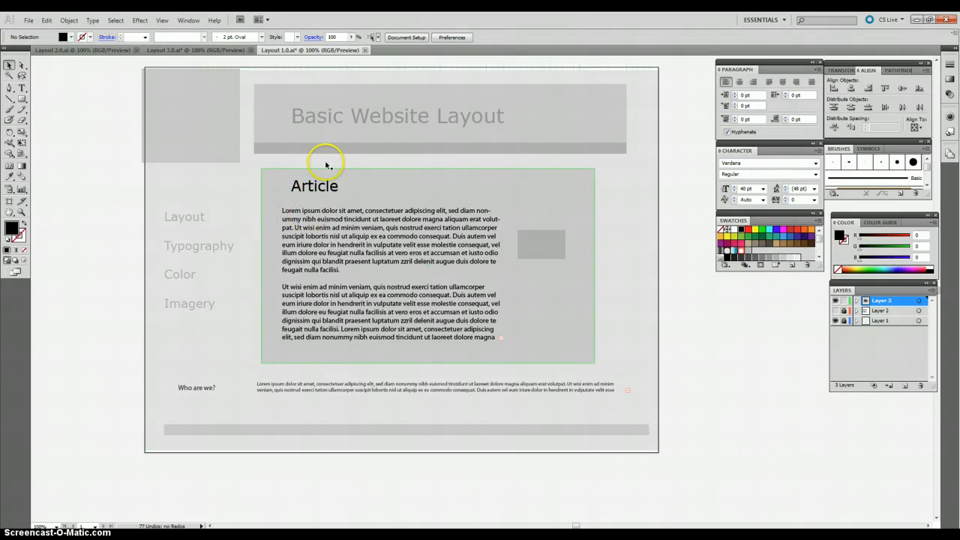
Recolor the Article heading with the R=179 G=179 B=179 gray swatch
{"action": "left_click", "coordinate": [775, 257]}
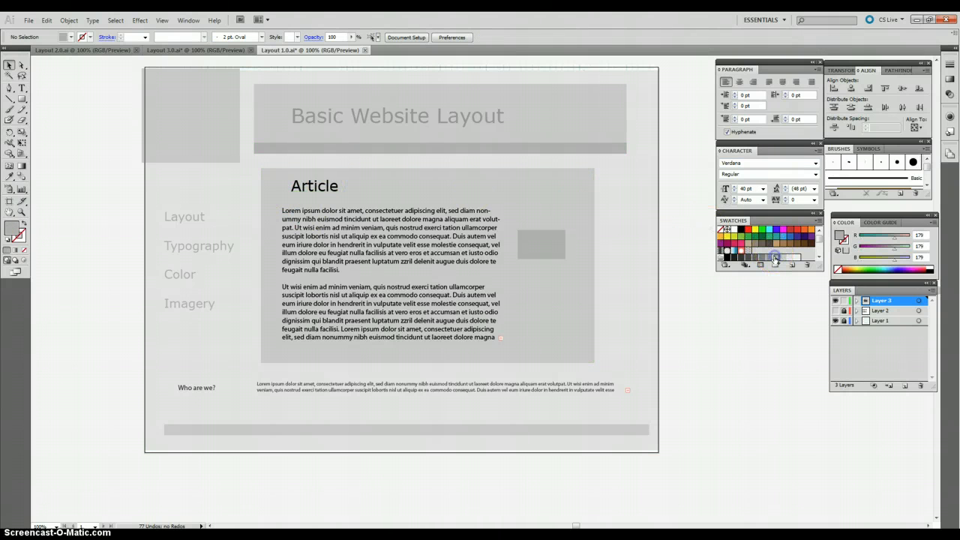
{"action": "left_click", "coordinate": [322, 187]}
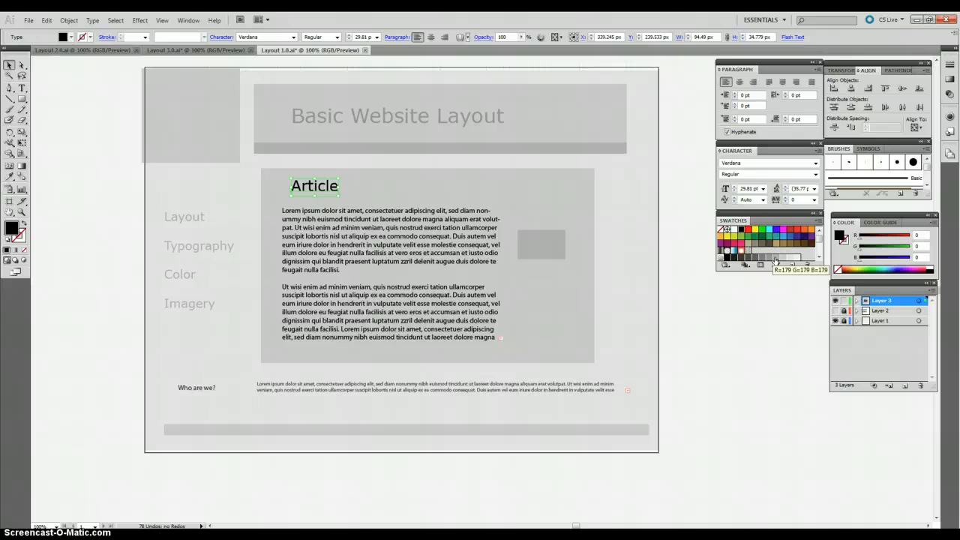
{"action": "left_click", "coordinate": [775, 257]}
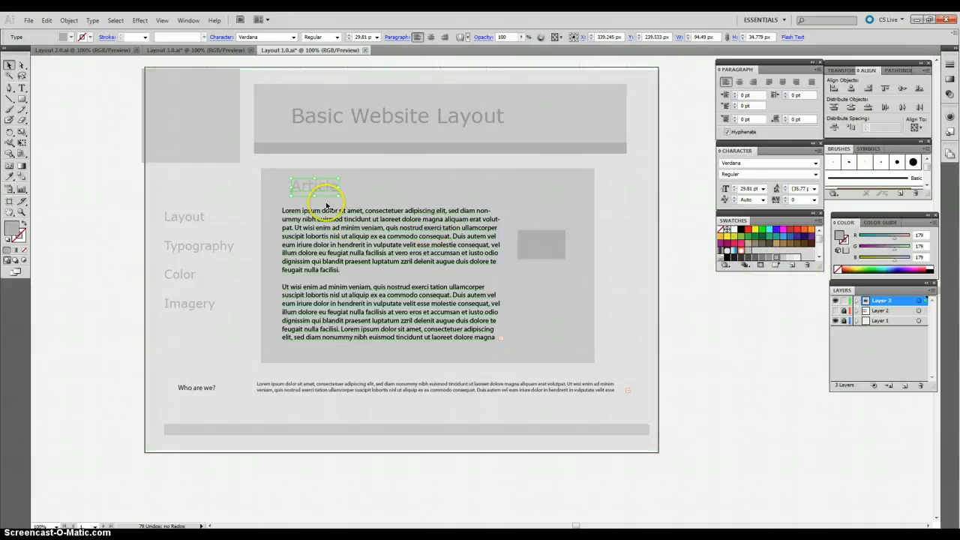
Try to change the article body text's font to Georgia with only a text cursor placed inside the paragraph
{"action": "left_click", "coordinate": [283, 212]}
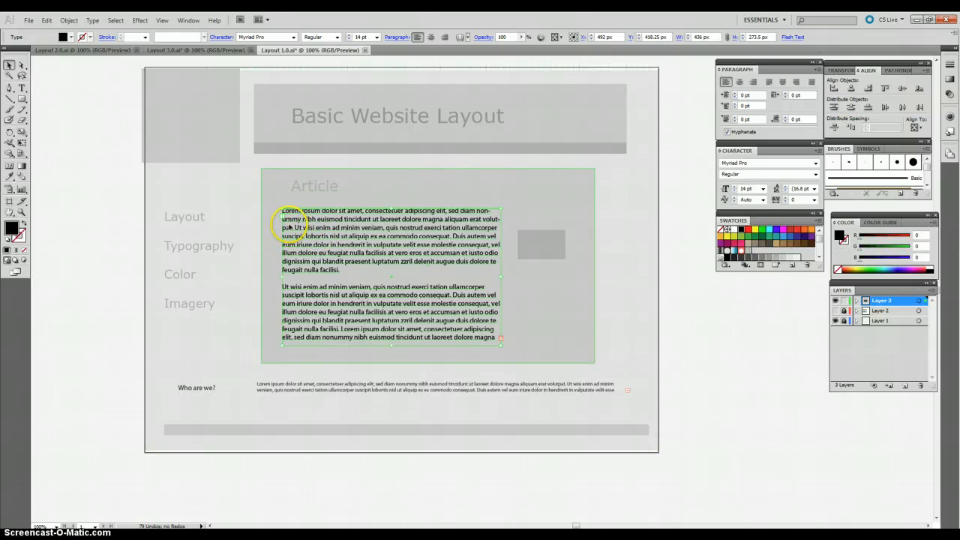
{"action": "left_click", "coordinate": [317, 235]}
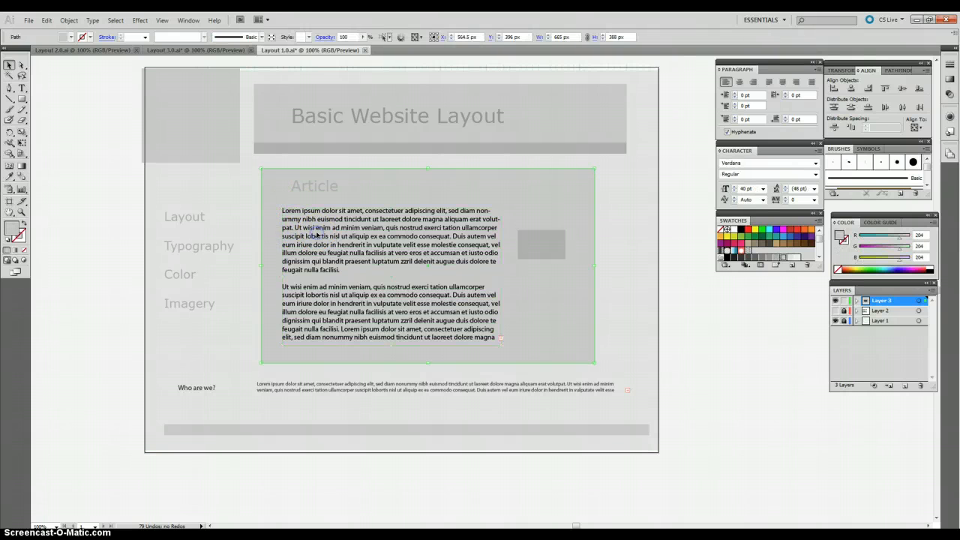
{"action": "left_click", "coordinate": [342, 225]}
{"action": "double_click", "coordinate": [337, 226]}
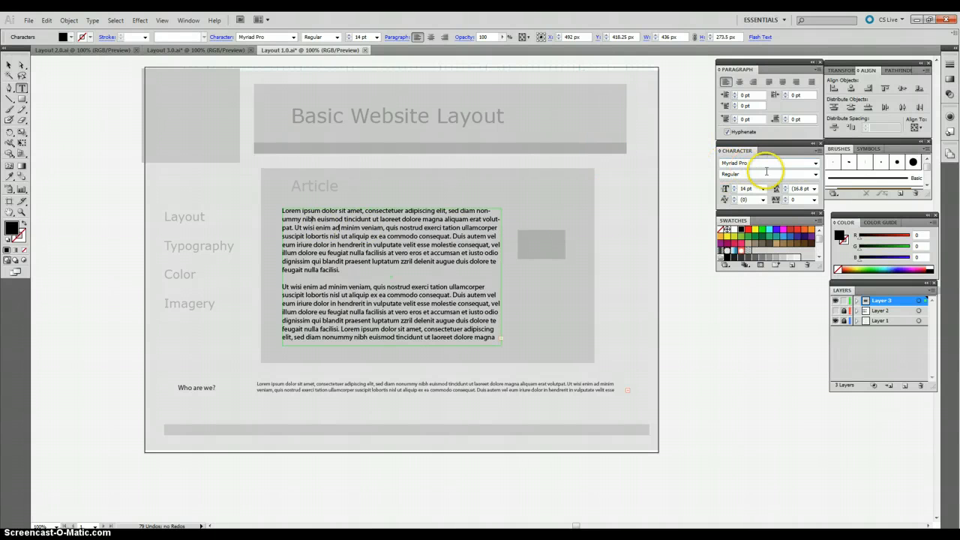
{"action": "left_click_drag", "start_coordinate": [765, 164], "coordinate": [713, 159]}
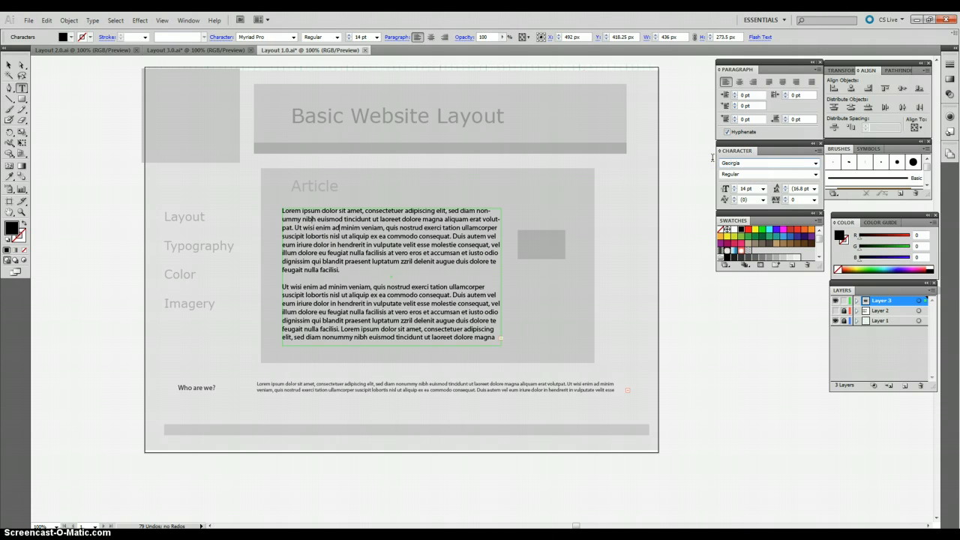
{"action": "key", "text": "Return"}
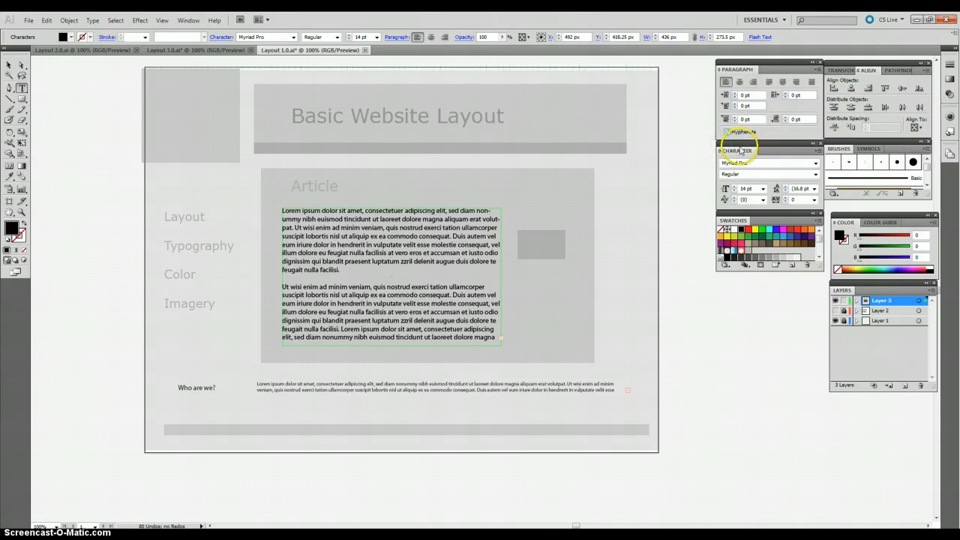
Select the whole article body text block and change its font to Georgia
{"action": "left_click", "coordinate": [398, 251]}
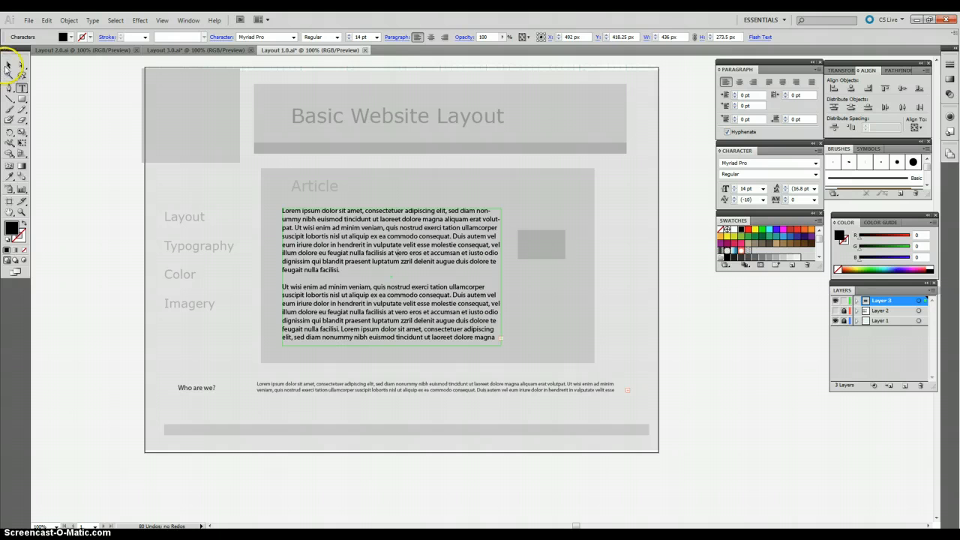
{"action": "left_click", "coordinate": [7, 66]}
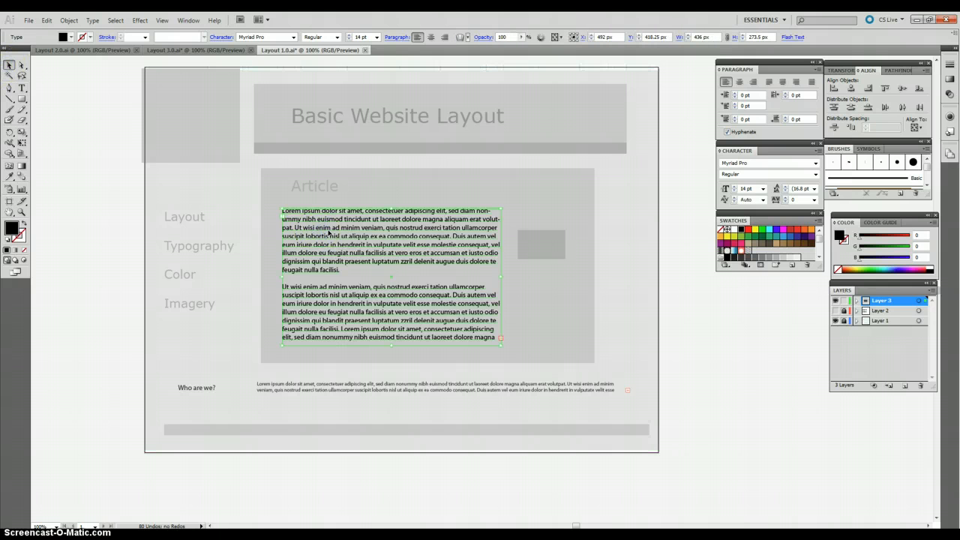
{"action": "left_click", "coordinate": [743, 163]}
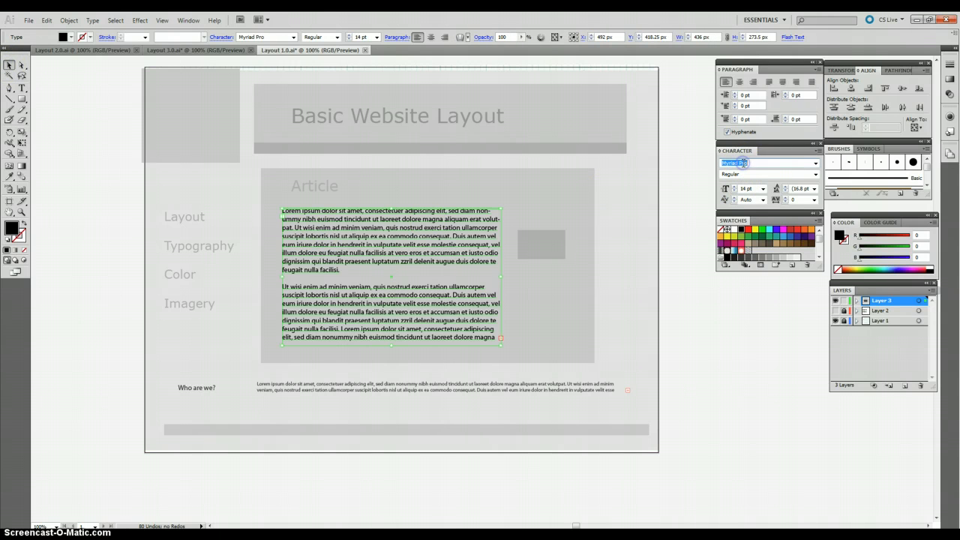
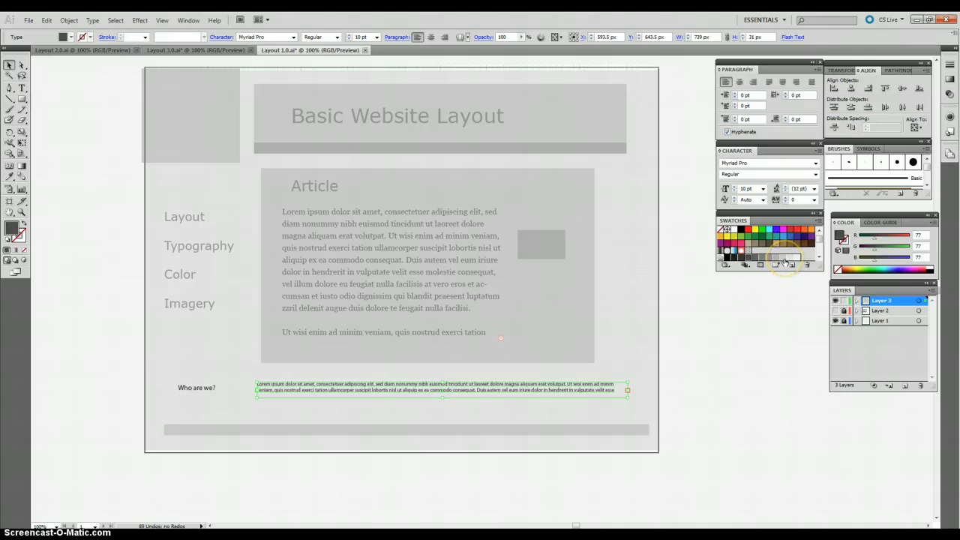
Recolor the footer paragraph and the "Who are we?" text with the R=204 G=204 B=204 gray swatch
{"action": "left_click", "coordinate": [785, 262]}
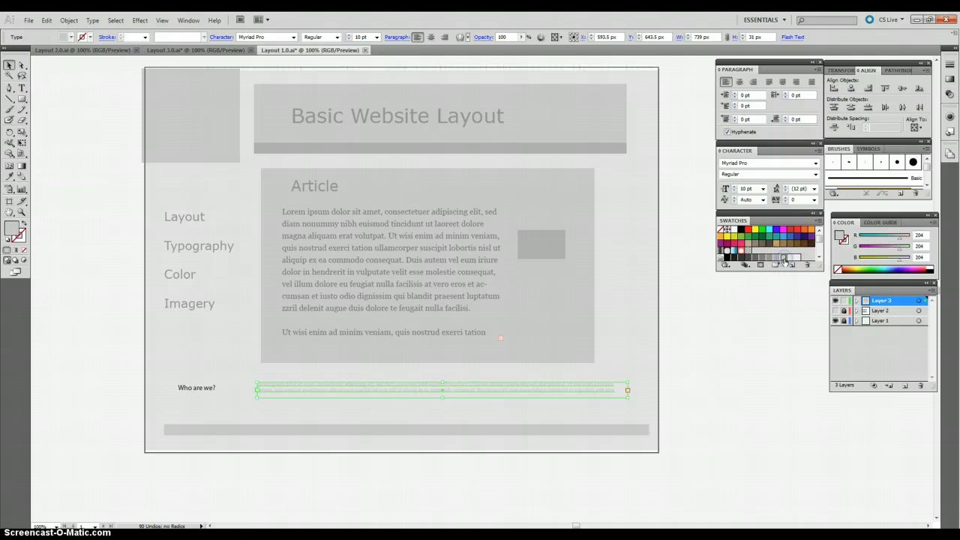
{"action": "left_click", "coordinate": [189, 388]}
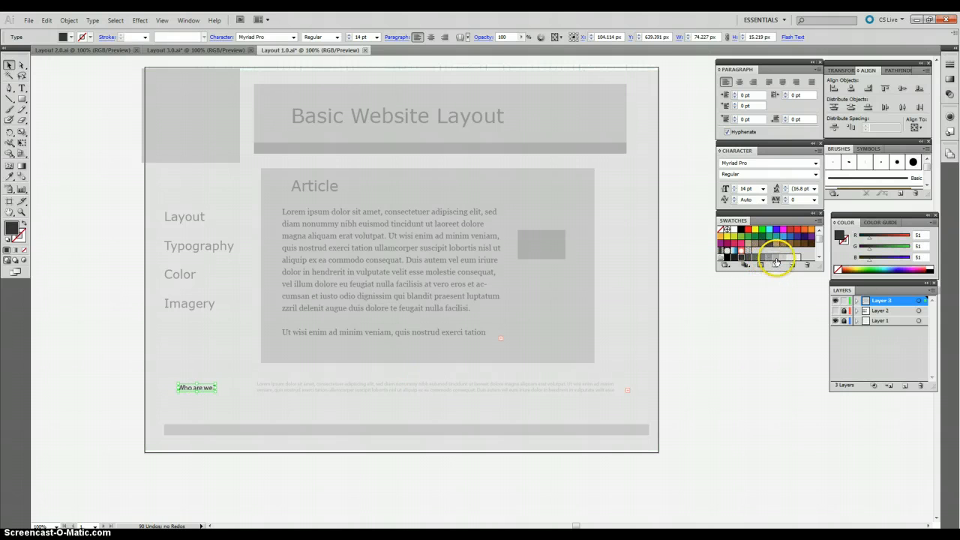
{"action": "left_click", "coordinate": [782, 259]}
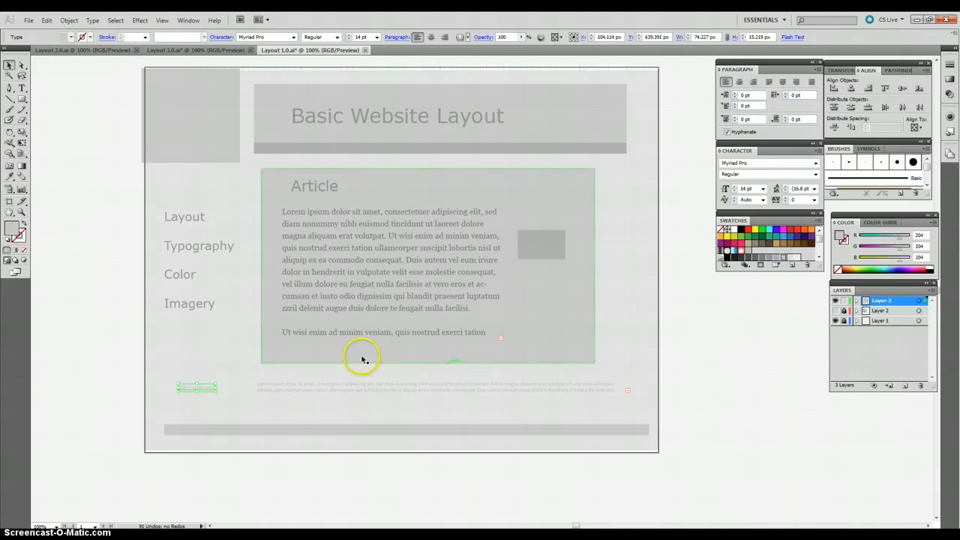
Set the "Who are we?" footer text to 10 pt Verdana
{"action": "left_click", "coordinate": [203, 392]}
{"action": "left_click", "coordinate": [764, 189]}
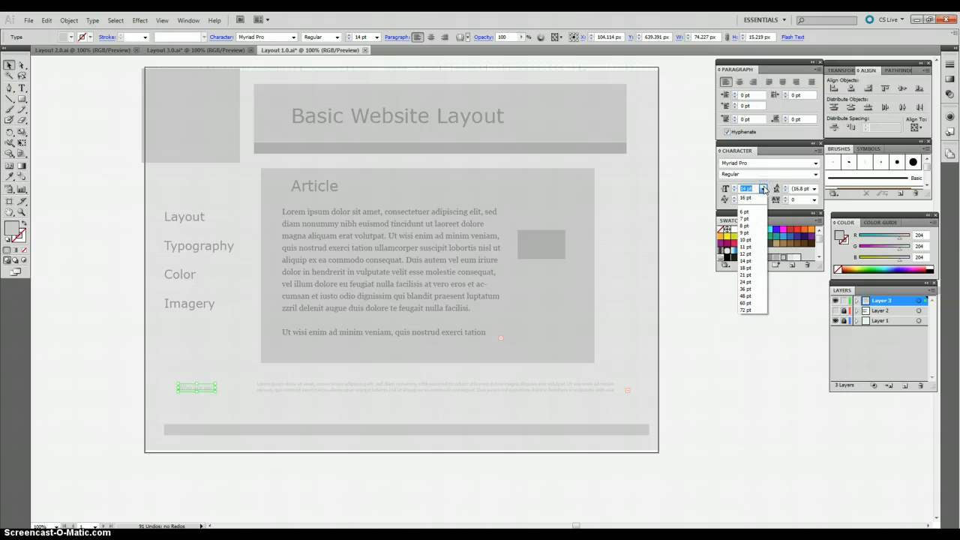
{"action": "left_click", "coordinate": [749, 240]}
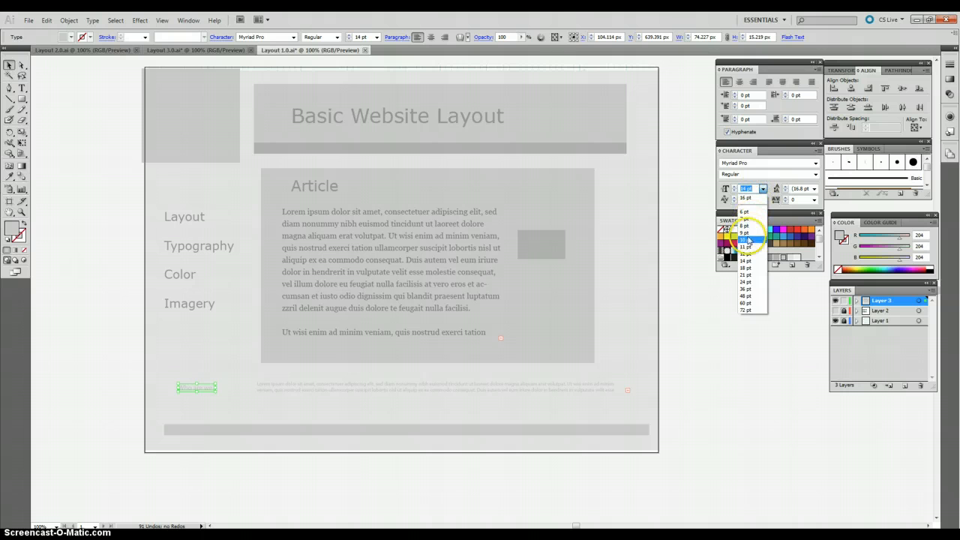
{"action": "left_click", "coordinate": [752, 163]}
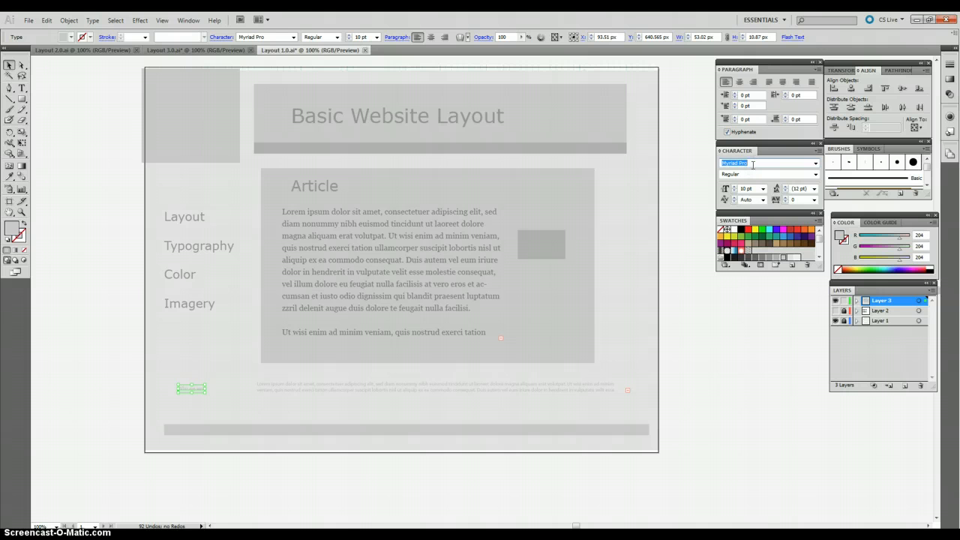
{"action": "left_click", "coordinate": [747, 162]}
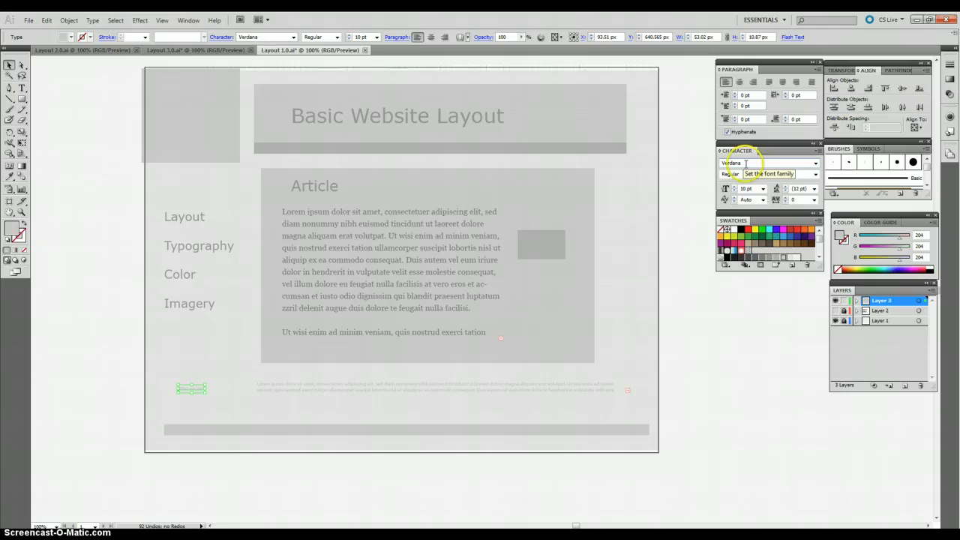
{"action": "left_click", "coordinate": [216, 409]}
Widen the article background rectangle on both sides to about 743 px, matching the edges of the header block above
{"action": "left_click", "coordinate": [323, 429]}
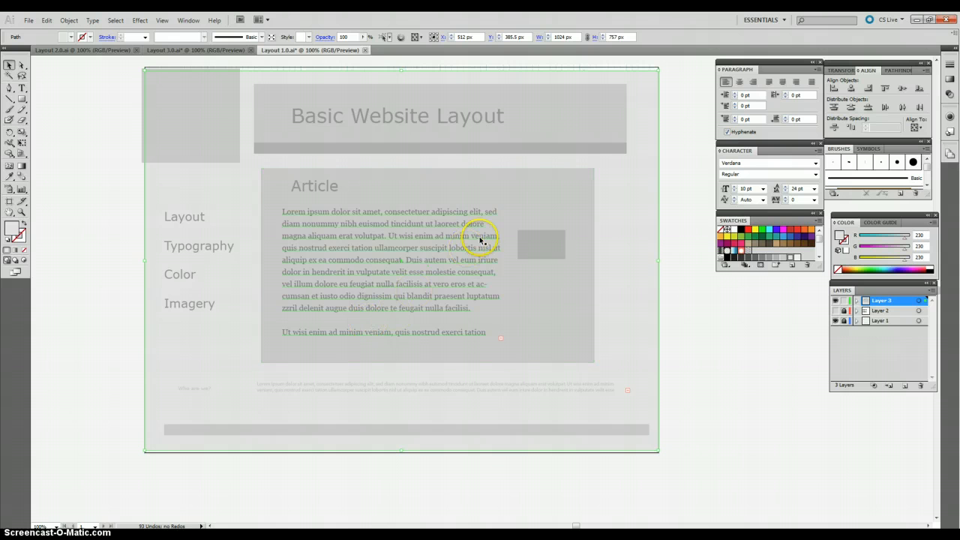
{"action": "left_click", "coordinate": [537, 276]}
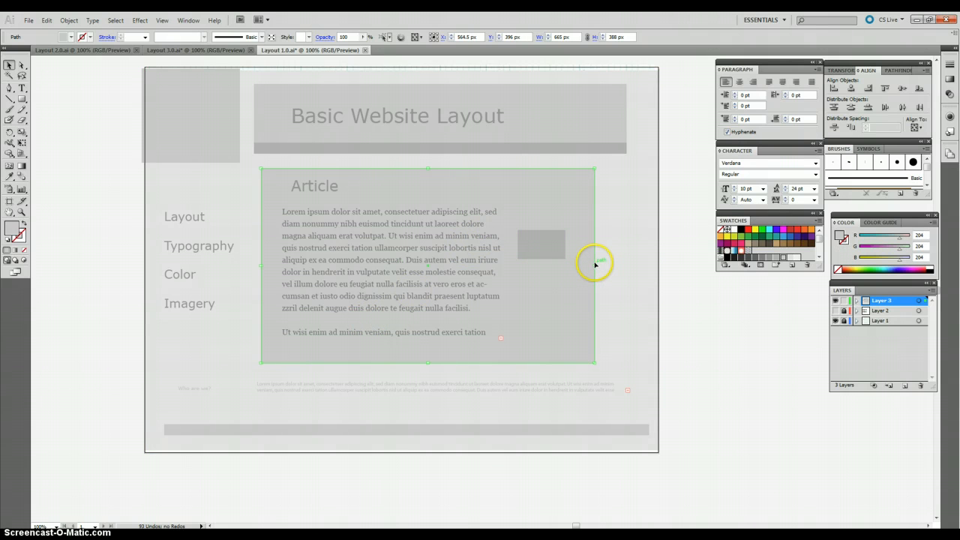
{"action": "left_click_drag", "start_coordinate": [594, 265], "coordinate": [628, 262]}
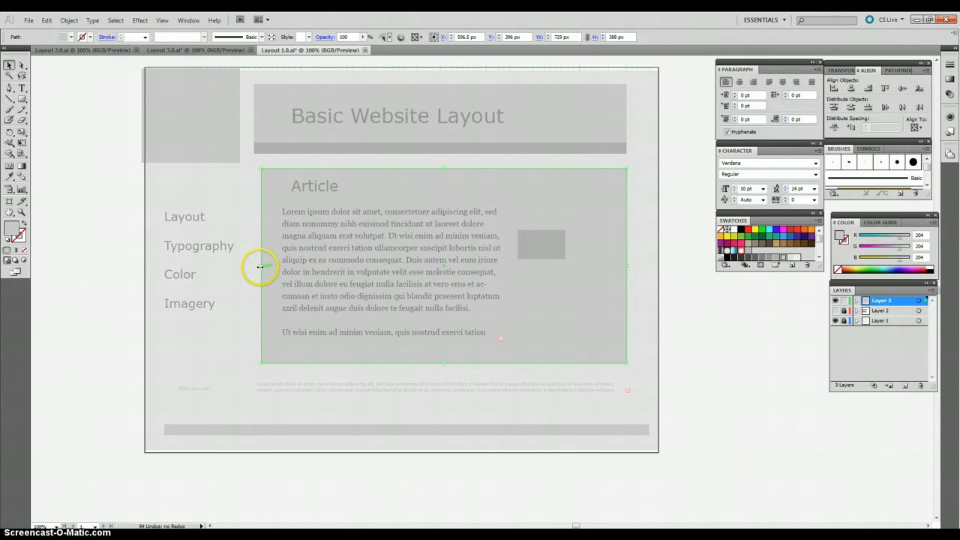
{"action": "left_click_drag", "start_coordinate": [259, 265], "coordinate": [253, 265]}
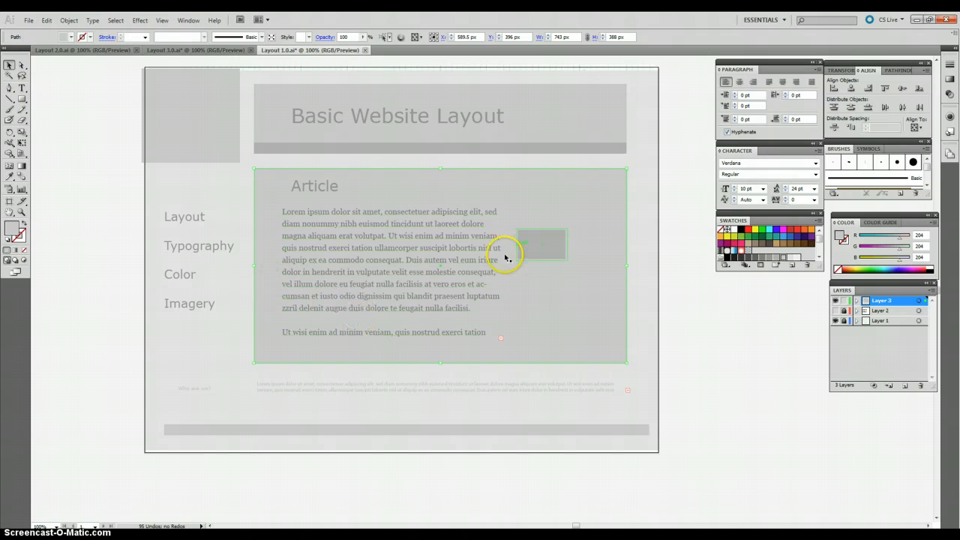
Move the small image box to the article's upper right and stack two copies below it in an evenly spaced column
{"action": "left_click_drag", "start_coordinate": [538, 245], "coordinate": [577, 222]}
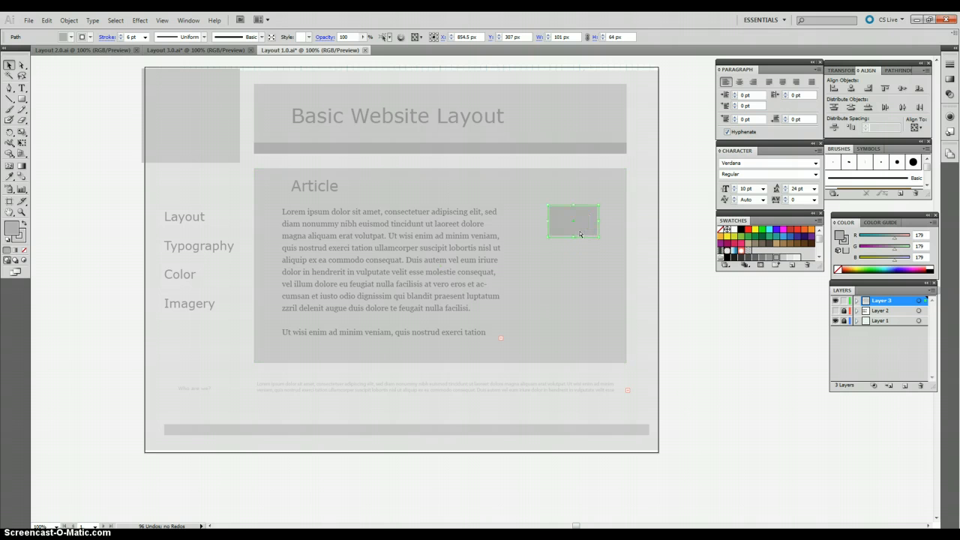
{"action": "key", "text": "ctrl+v"}
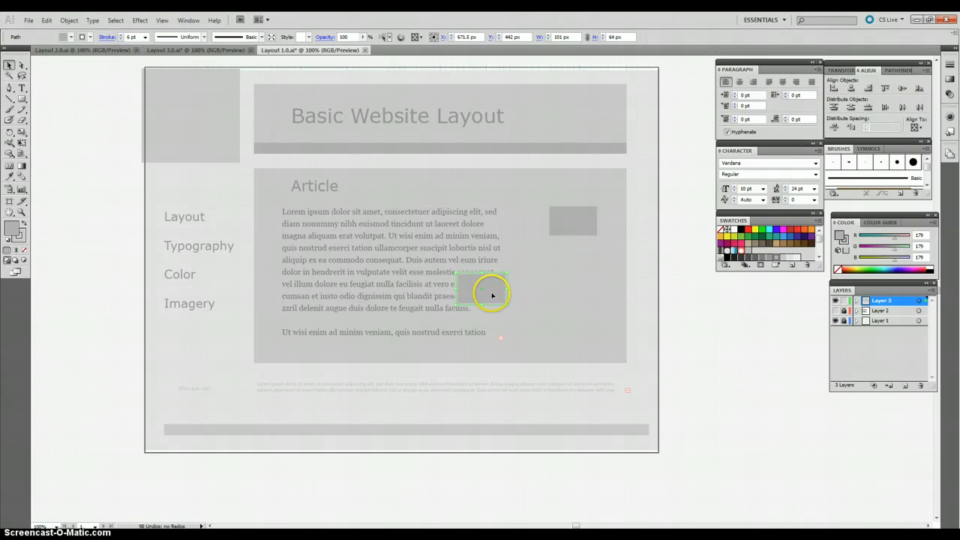
{"action": "left_click_drag", "start_coordinate": [487, 295], "coordinate": [584, 267]}
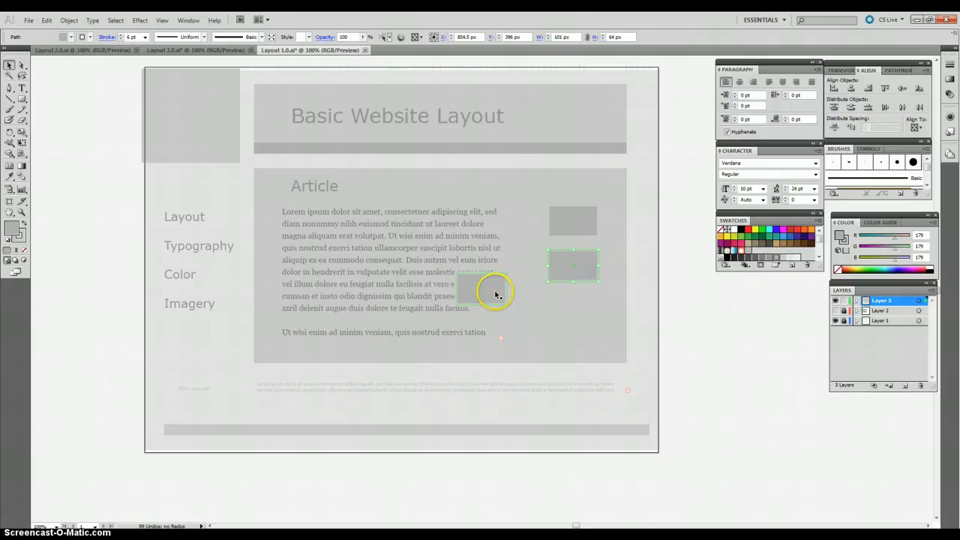
{"action": "left_click_drag", "start_coordinate": [490, 289], "coordinate": [579, 317]}
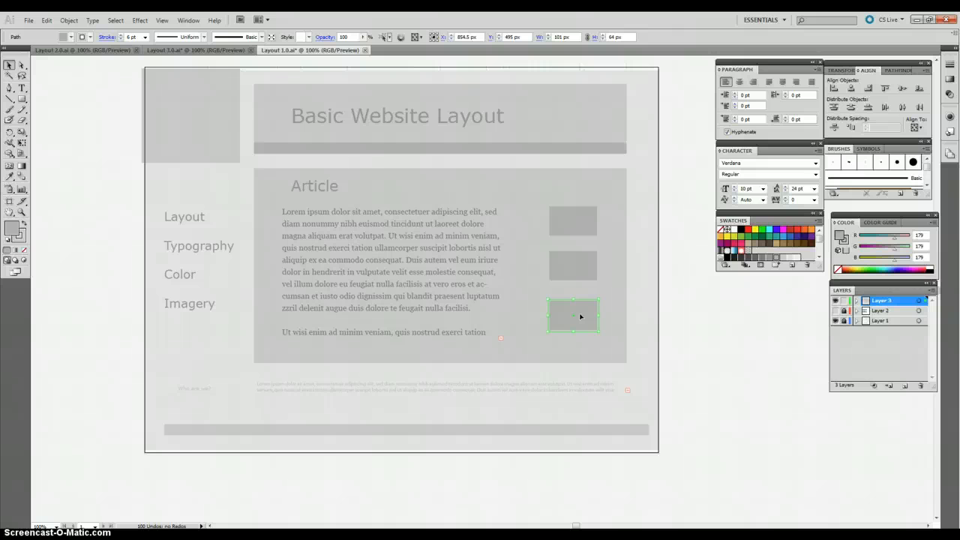
{"action": "key", "text": "Up"}
{"action": "key", "text": "Up"}
{"action": "key", "text": "Up"}
{"action": "key", "text": "Up"}
{"action": "key", "text": "Up"}
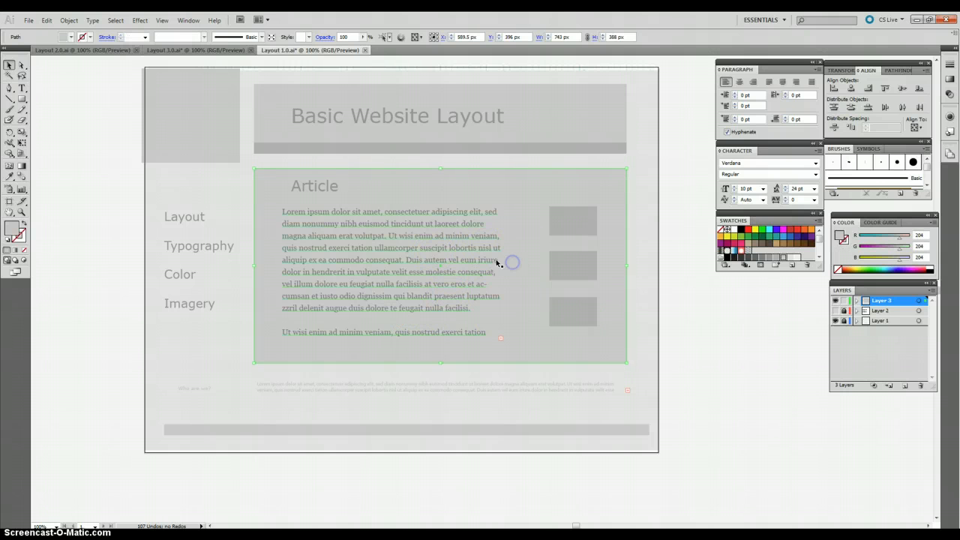
Widen the article body text frame to about 493 px and turn off hyphenation for it
{"action": "left_click", "coordinate": [439, 263]}
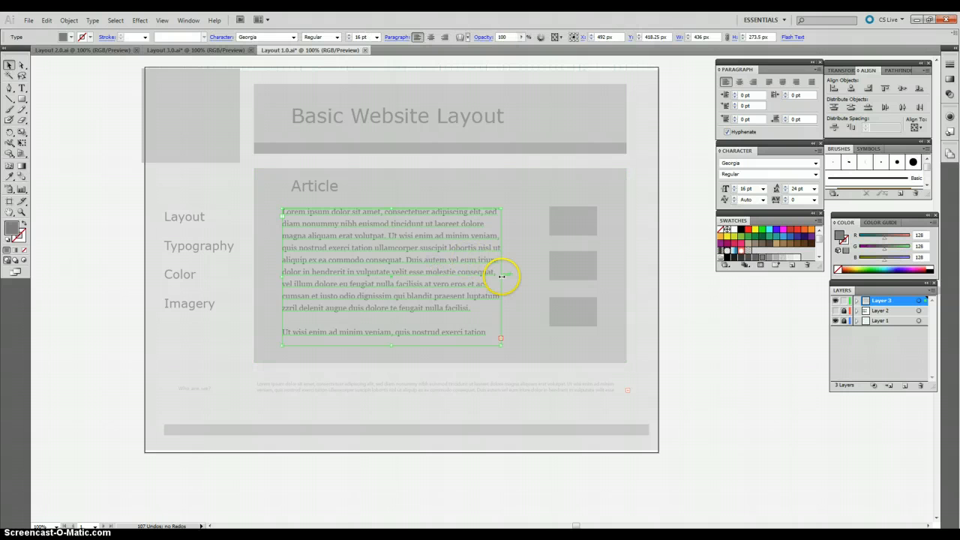
{"action": "left_click_drag", "start_coordinate": [502, 277], "coordinate": [526, 284]}
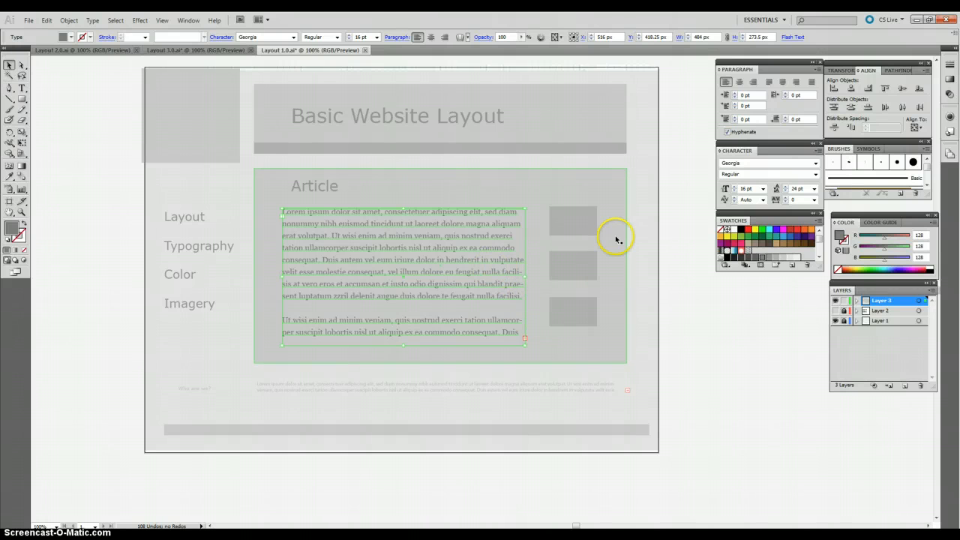
{"action": "left_click", "coordinate": [726, 132]}
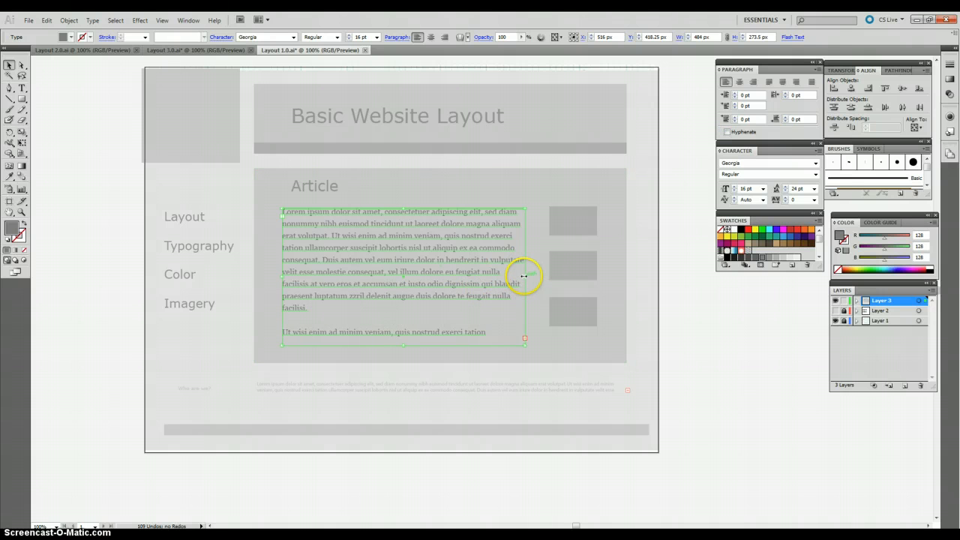
{"action": "left_click_drag", "start_coordinate": [530, 275], "coordinate": [531, 276]}
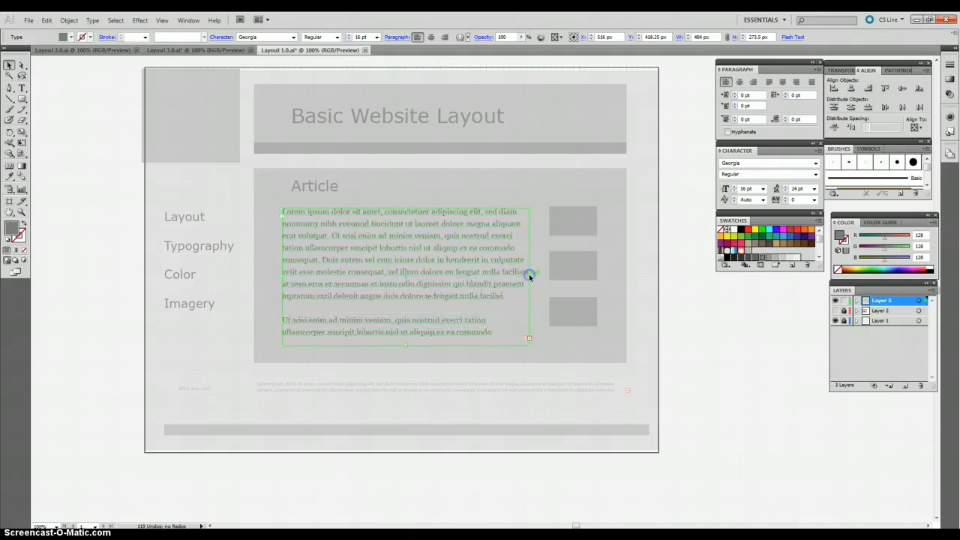
Add the text "Sub Title" on the blank line between the two article paragraphs
{"action": "left_click", "coordinate": [291, 311]}
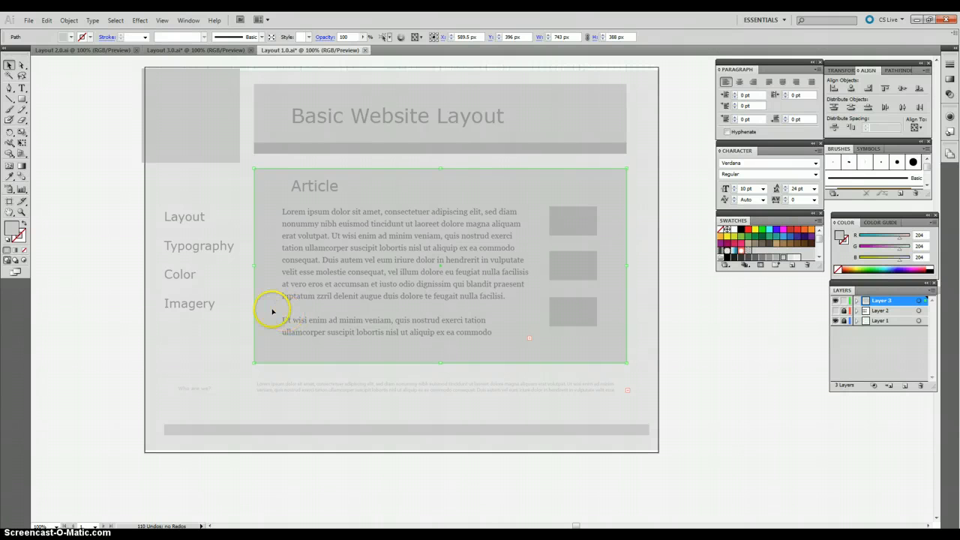
{"action": "left_click", "coordinate": [21, 90]}
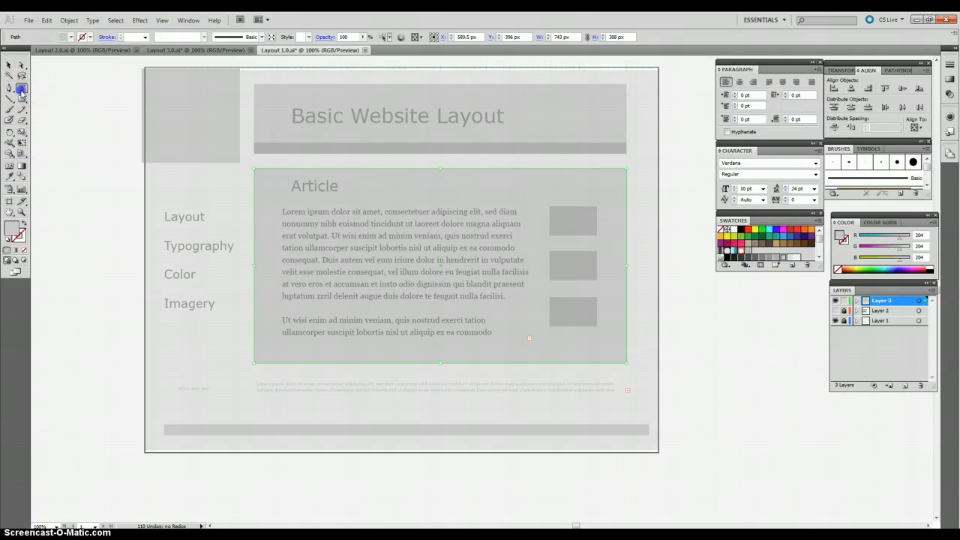
{"action": "left_click", "coordinate": [285, 311]}
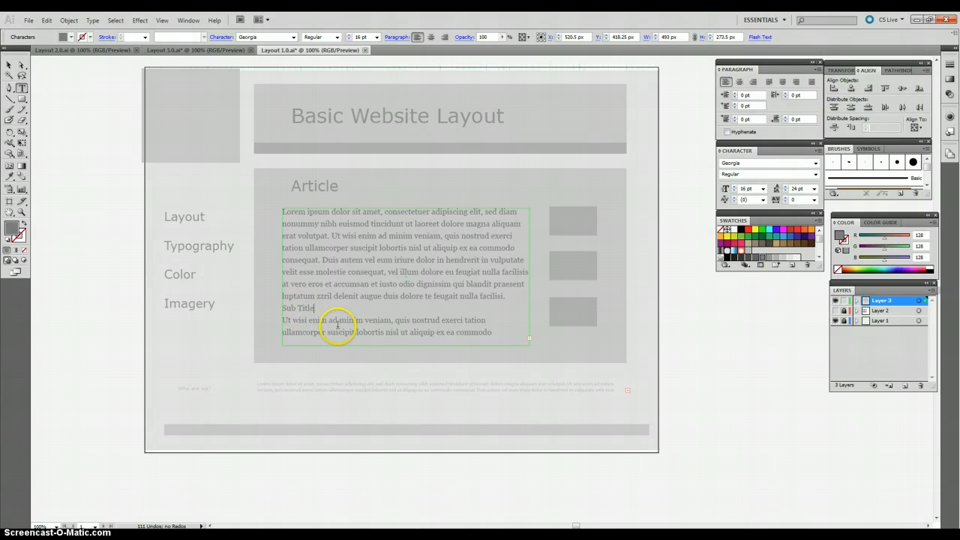
Change the font of the "Sub Title" line to Verdana
{"action": "left_click_drag", "start_coordinate": [332, 310], "coordinate": [283, 308]}
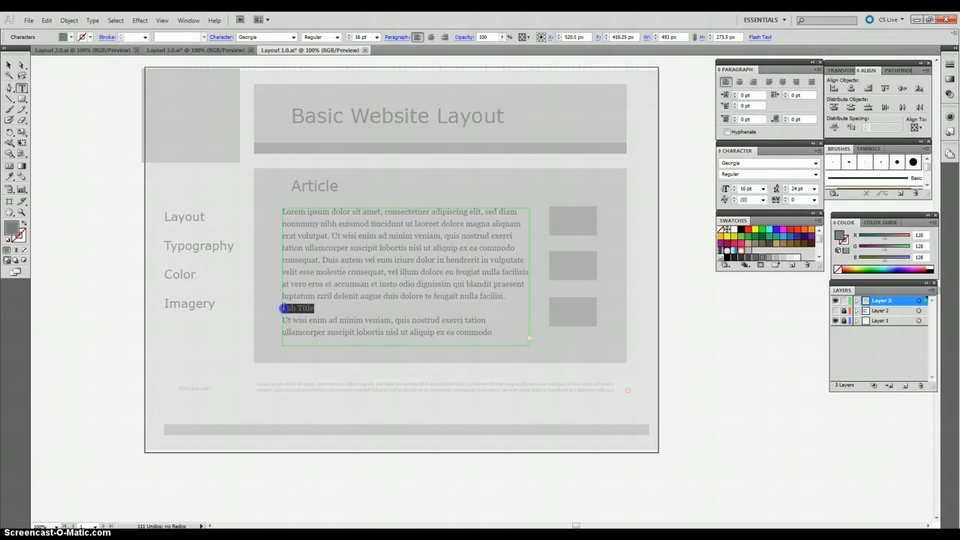
{"action": "left_click", "coordinate": [730, 164]}
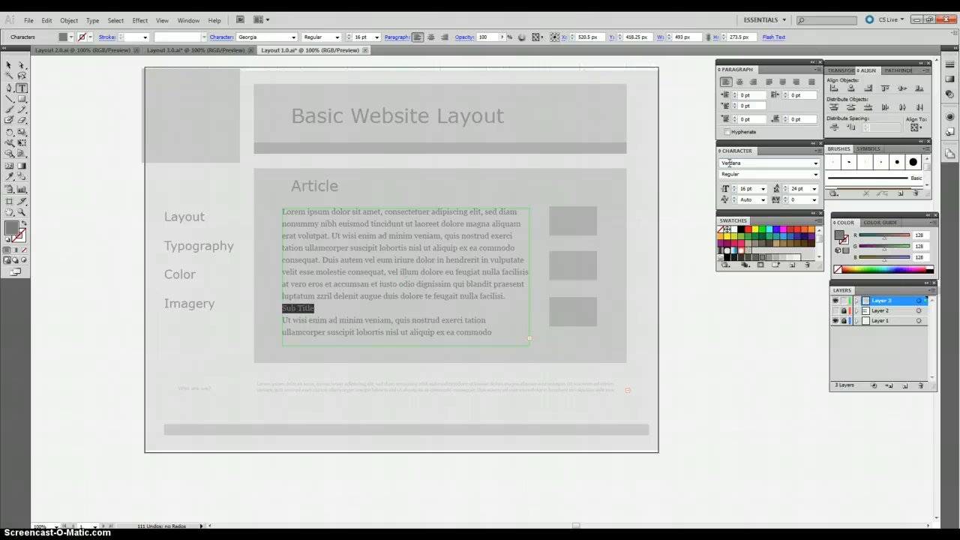
{"action": "key", "text": "Return"}
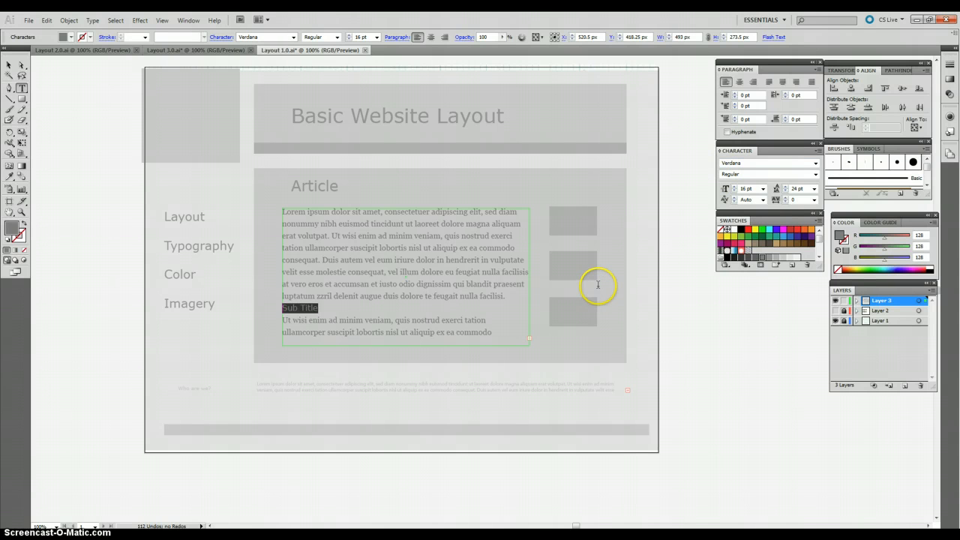
Insert a blank line above and below the "Sub Title" line in the article body text
{"action": "left_click", "coordinate": [353, 308]}
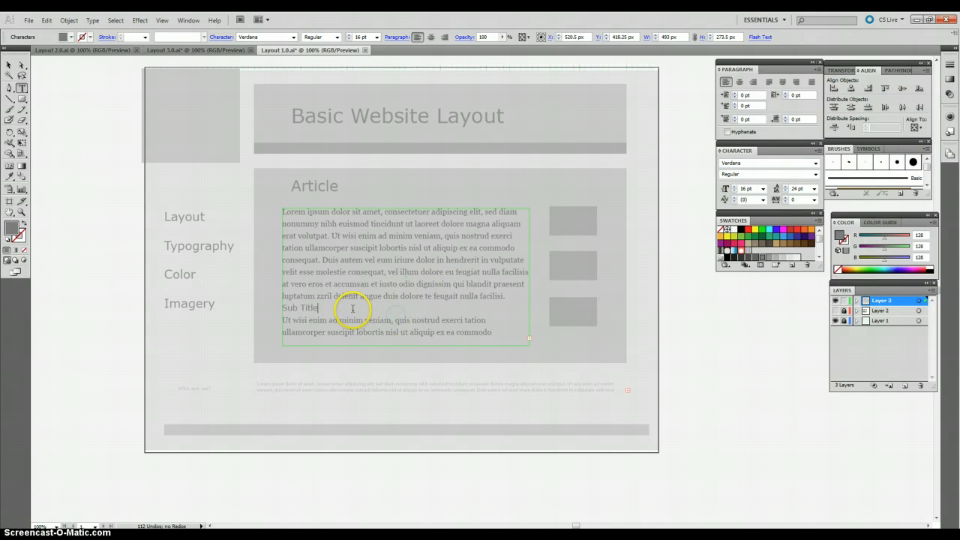
{"action": "left_click", "coordinate": [510, 296]}
{"action": "key", "text": "Return"}
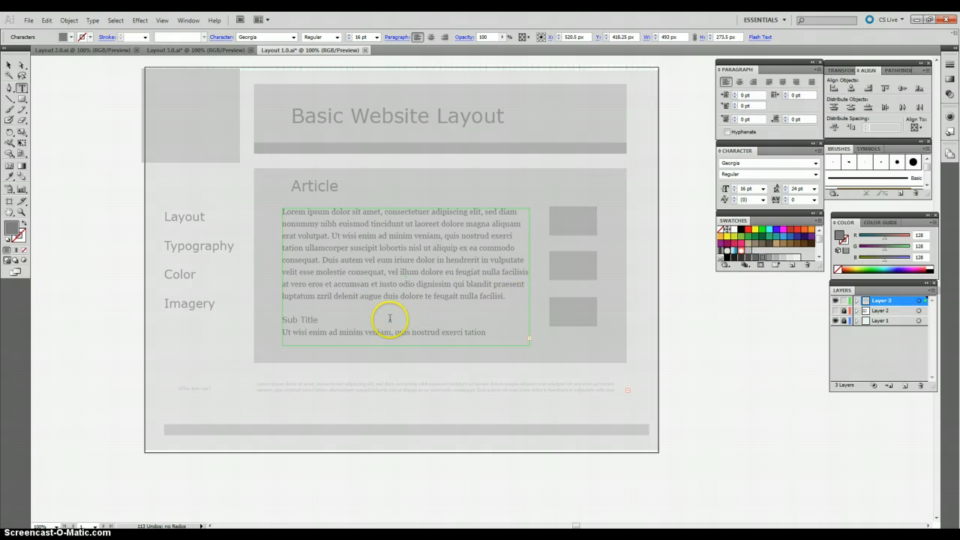
{"action": "left_click", "coordinate": [326, 318]}
{"action": "key", "text": "Return"}
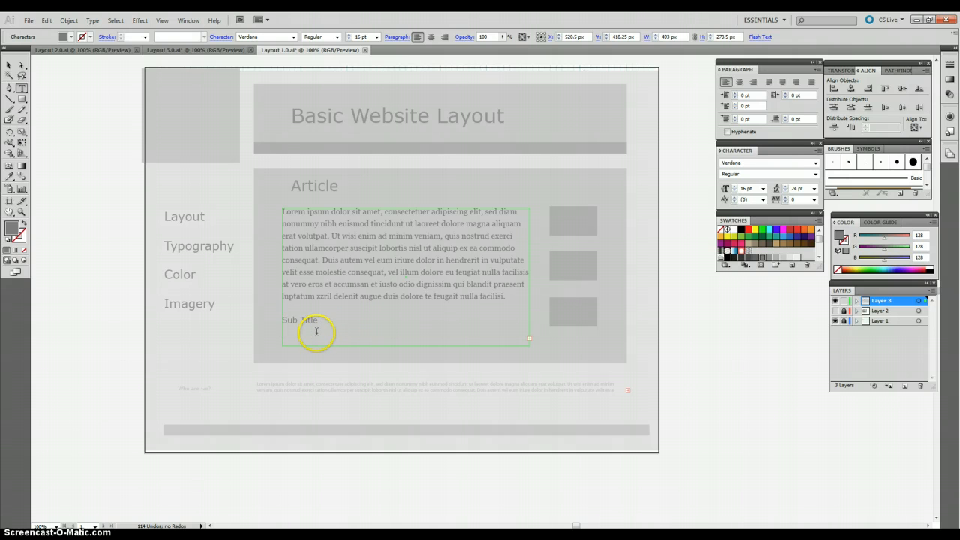
Extend the article body text frame downward and upward to a height of about 315 px
{"action": "left_click", "coordinate": [403, 347]}
{"action": "left_click", "coordinate": [9, 65]}
{"action": "left_click", "coordinate": [405, 345]}
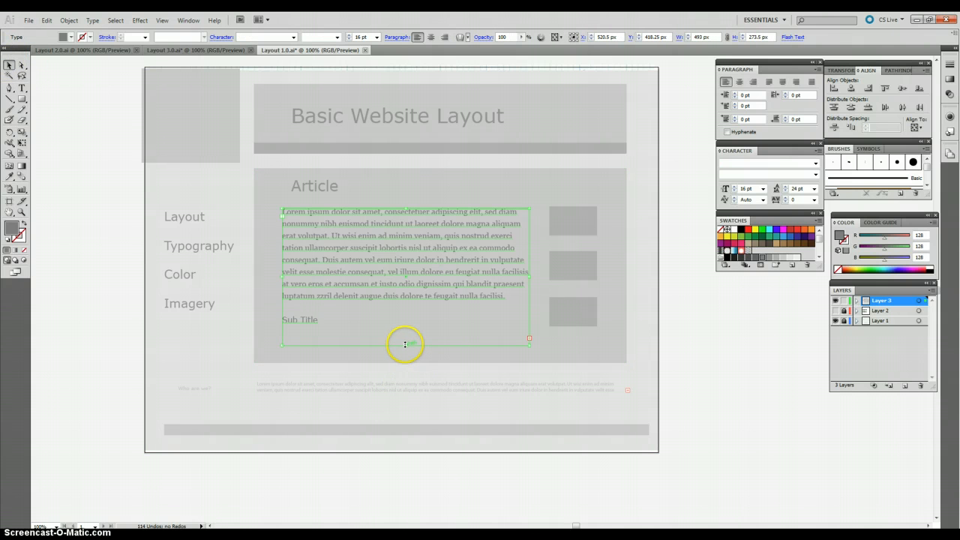
{"action": "left_click_drag", "start_coordinate": [404, 346], "coordinate": [401, 356]}
{"action": "left_click", "coordinate": [437, 363]}
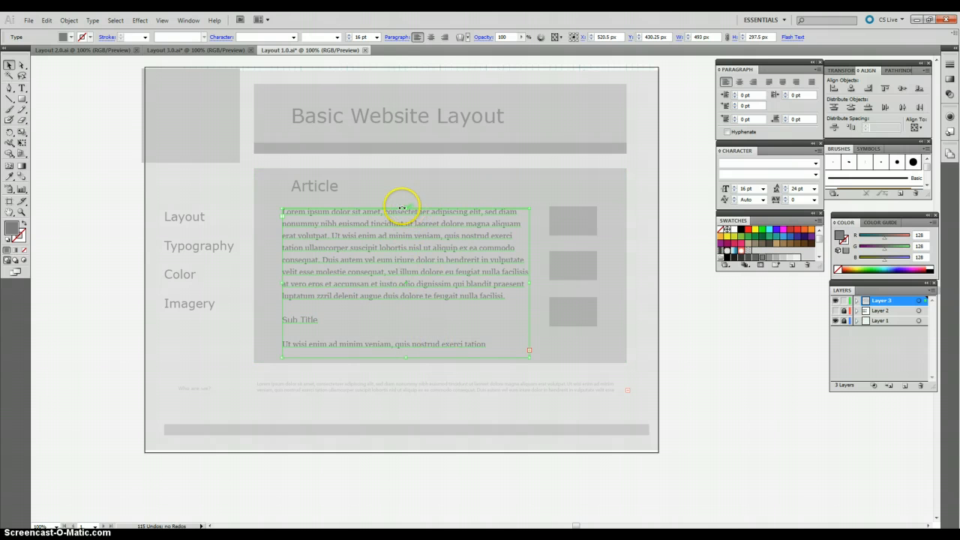
{"action": "left_click_drag", "start_coordinate": [406, 208], "coordinate": [407, 199]}
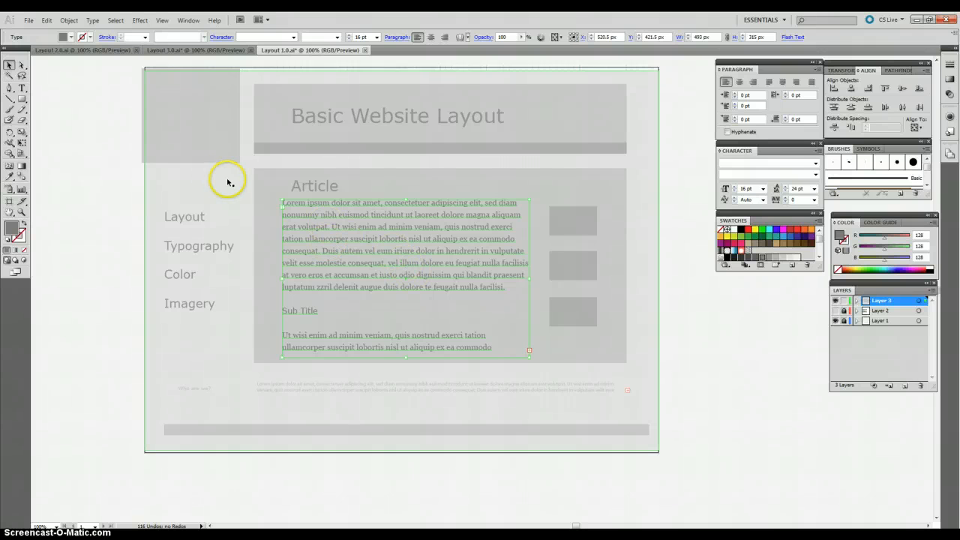
Set the "Article" heading's font size to 24 pt
{"action": "left_click", "coordinate": [316, 187]}
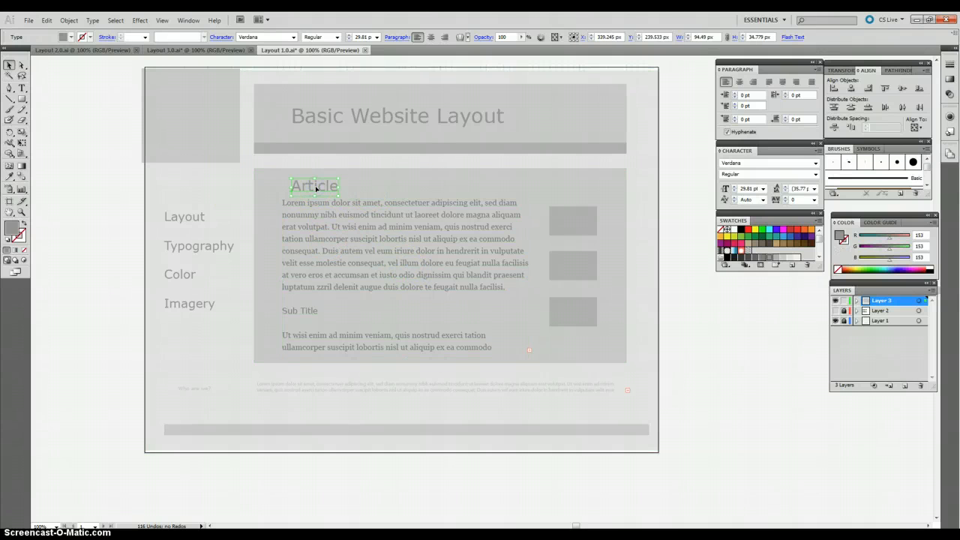
{"action": "left_click", "coordinate": [764, 189]}
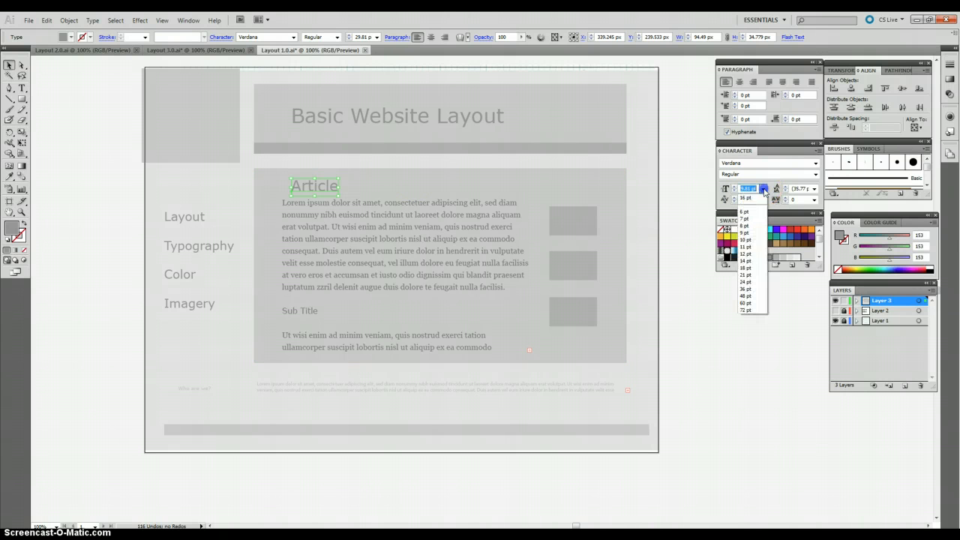
{"action": "left_click", "coordinate": [746, 282]}
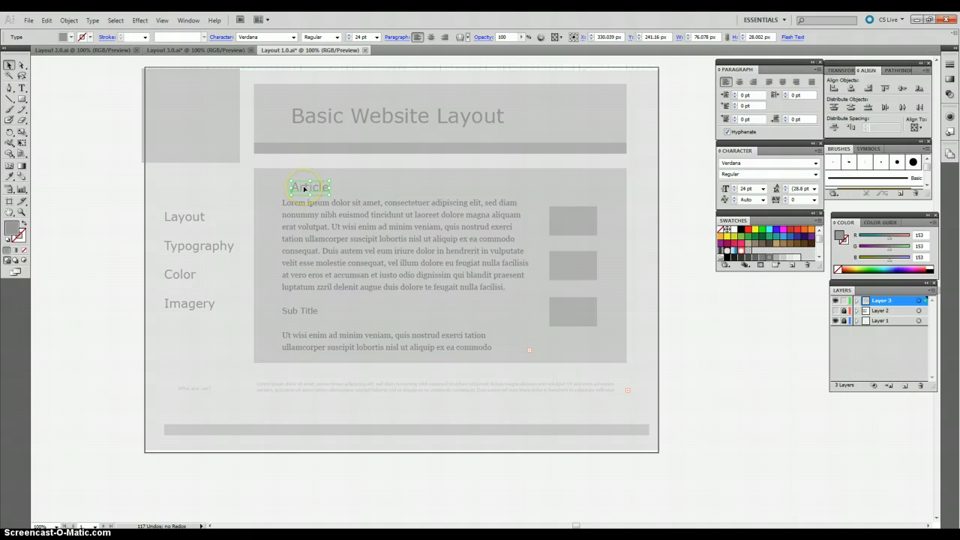
Move the "Article" heading and the "Basic Website Layout" title left to align with the body text's left edge
{"action": "left_click_drag", "start_coordinate": [302, 187], "coordinate": [297, 187]}
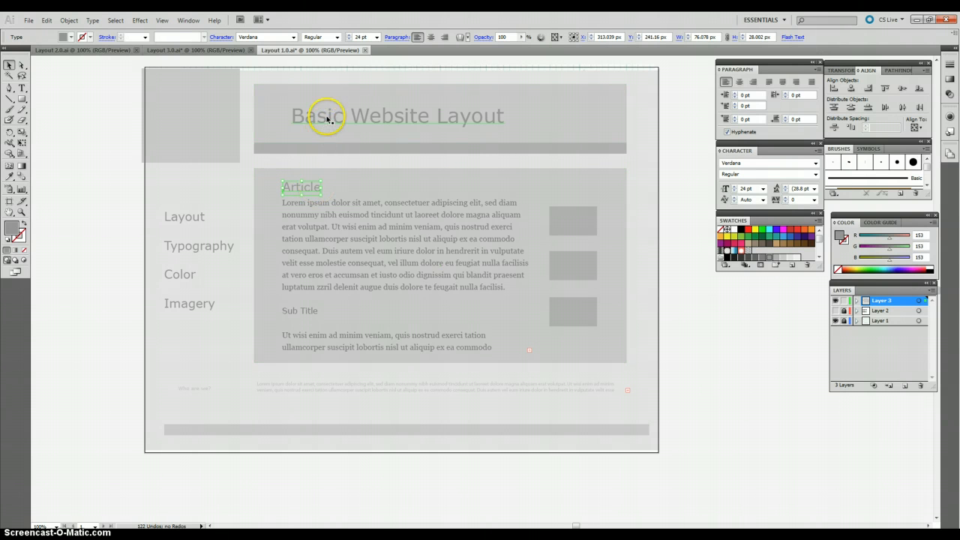
{"action": "left_click_drag", "start_coordinate": [323, 114], "coordinate": [317, 118]}
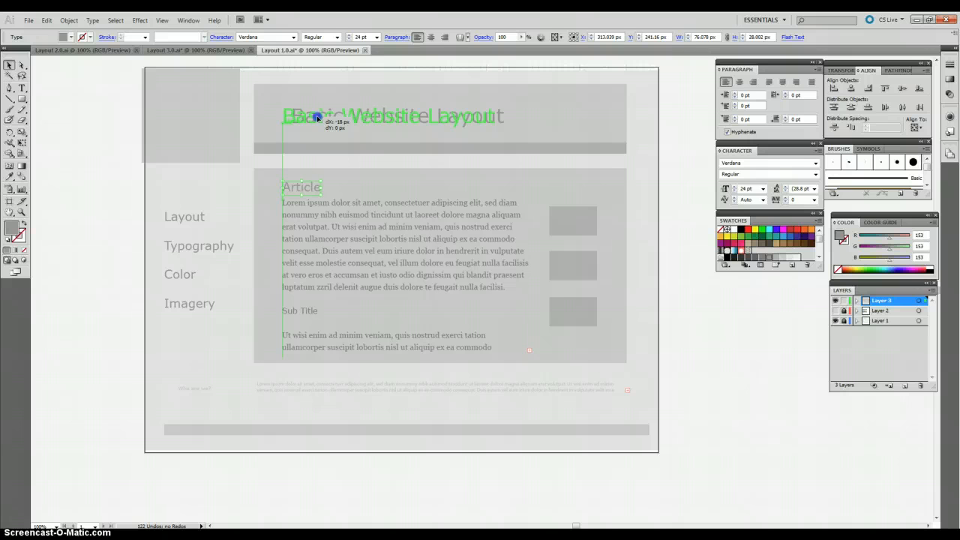
{"action": "left_click_drag", "start_coordinate": [316, 117], "coordinate": [317, 117]}
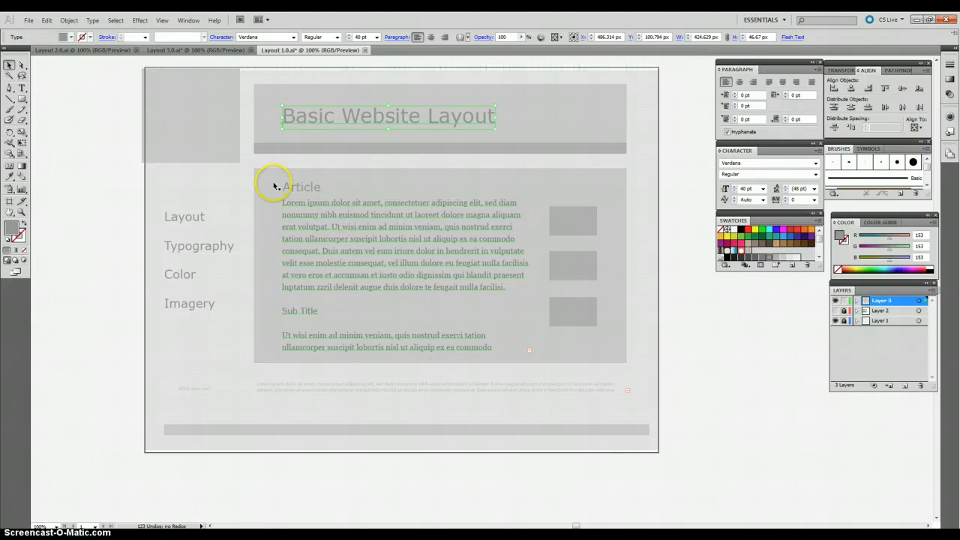
Shrink the square beside the header to about 155 by 128 px and position it level with the header block
{"action": "left_click", "coordinate": [193, 122]}
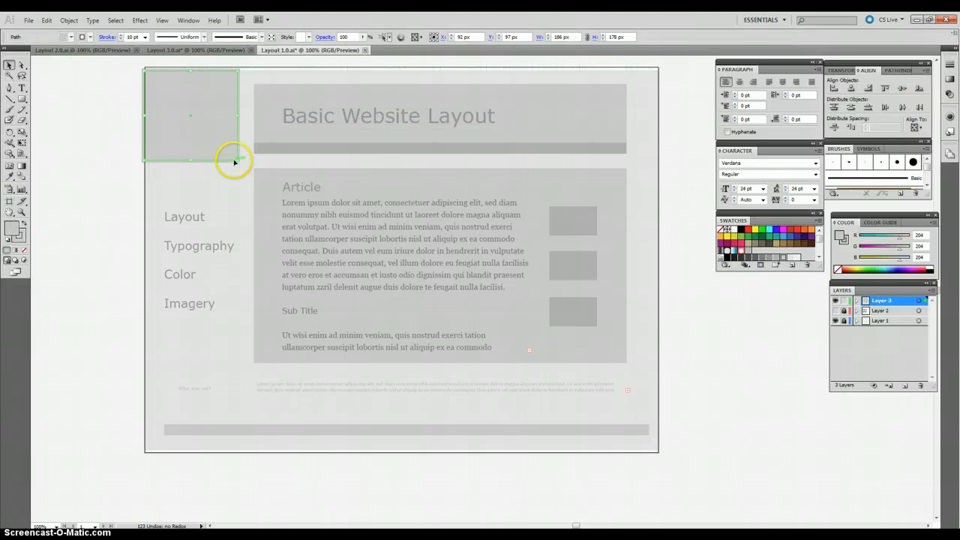
{"action": "left_click_drag", "start_coordinate": [237, 160], "coordinate": [202, 121]}
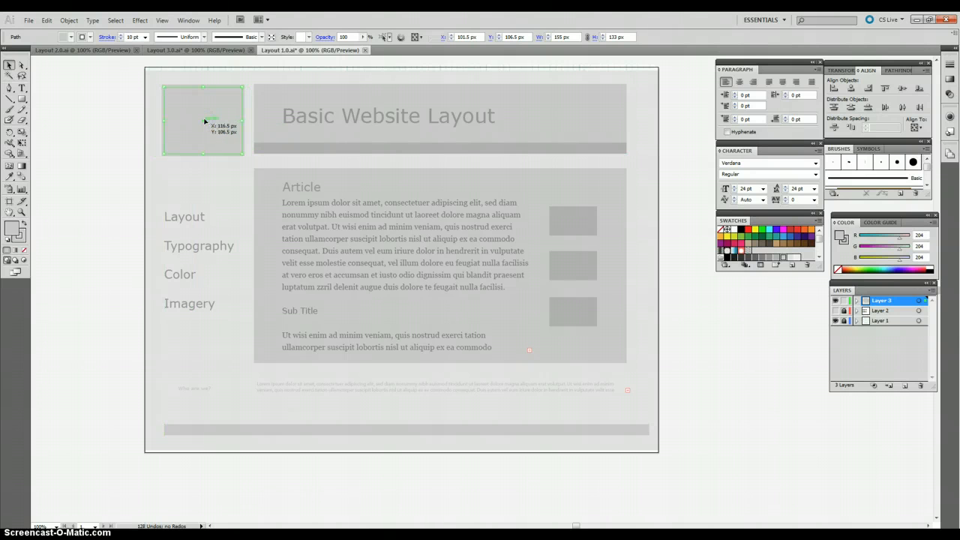
{"action": "left_click", "coordinate": [201, 121]}
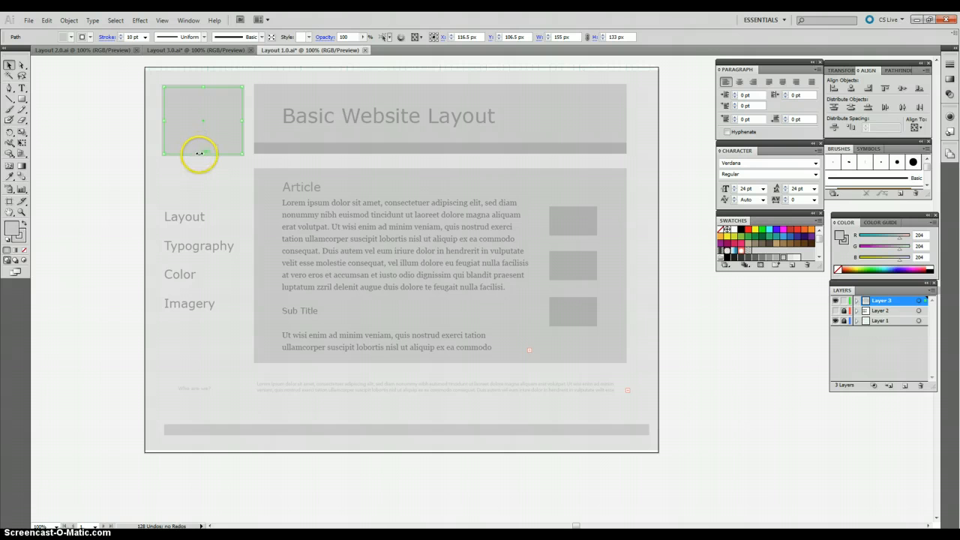
{"action": "left_click_drag", "start_coordinate": [204, 154], "coordinate": [206, 152]}
{"action": "left_click", "coordinate": [211, 157]}
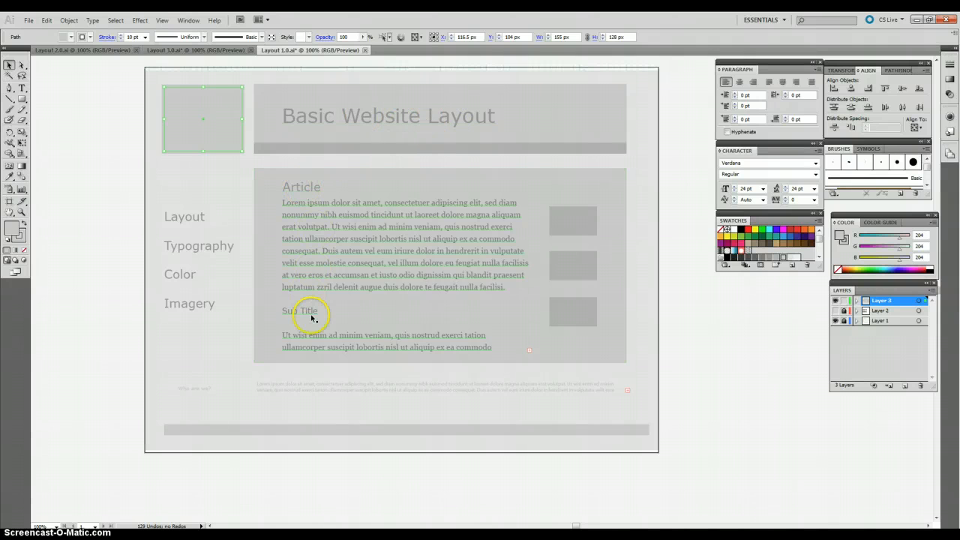
Shift the sidebar navigation text slightly right so its right edge lines up with the square above
{"action": "left_click", "coordinate": [198, 247]}
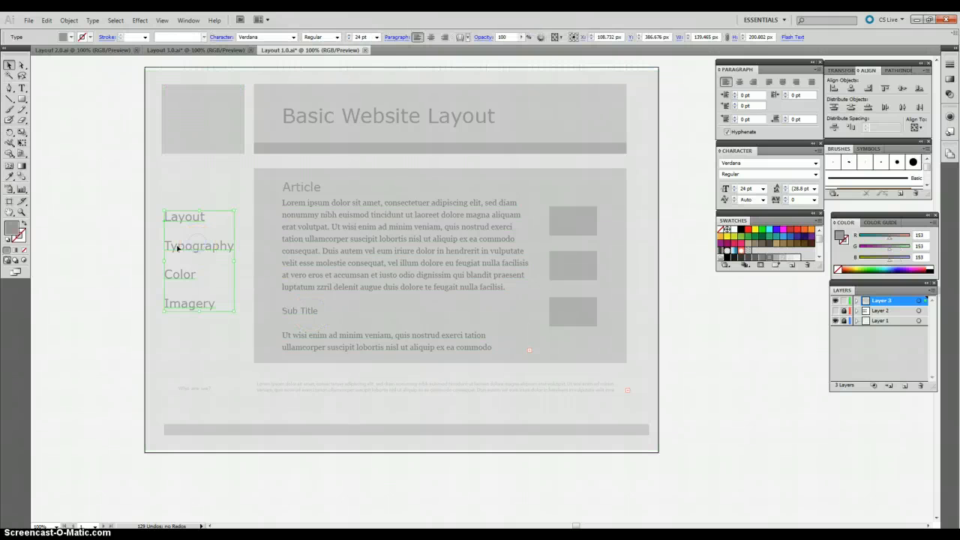
{"action": "left_click_drag", "start_coordinate": [189, 258], "coordinate": [199, 264]}
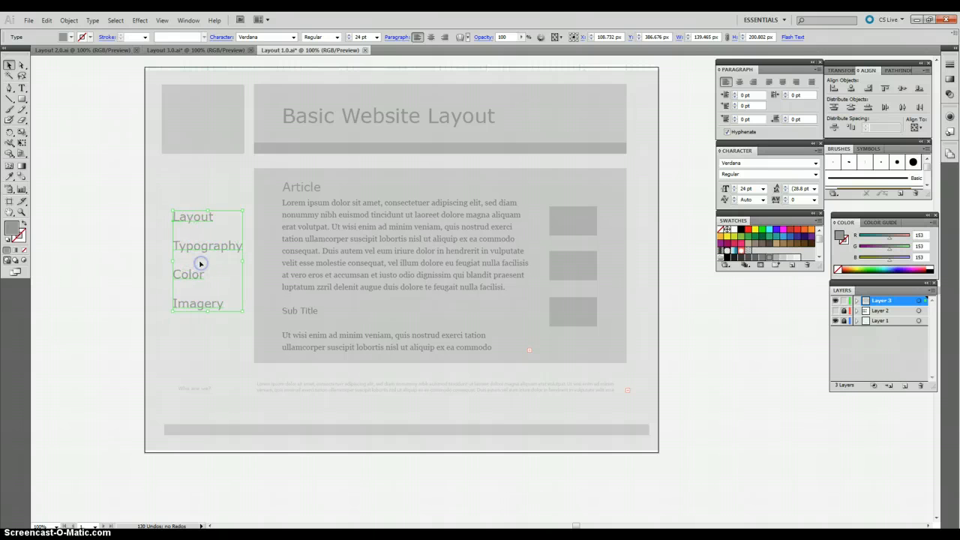
{"action": "left_click", "coordinate": [158, 246]}
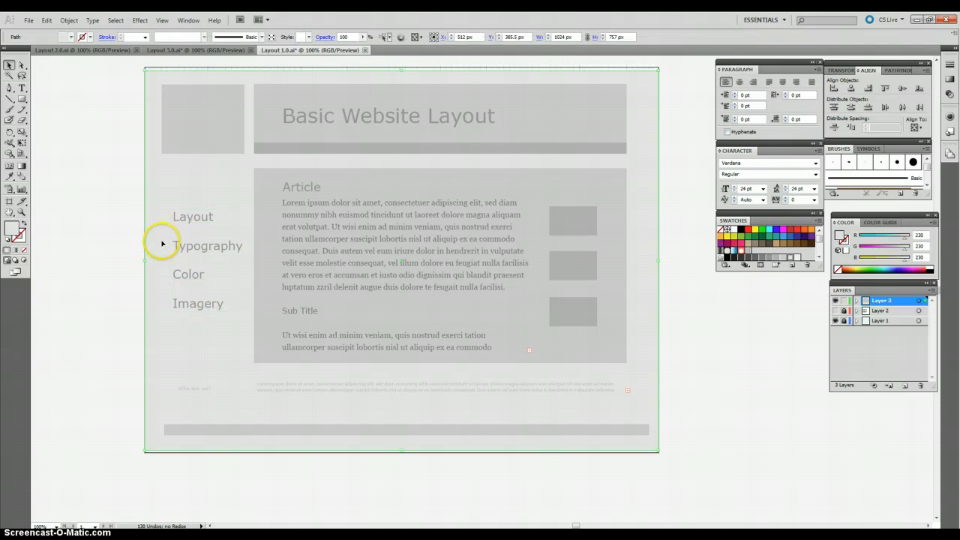